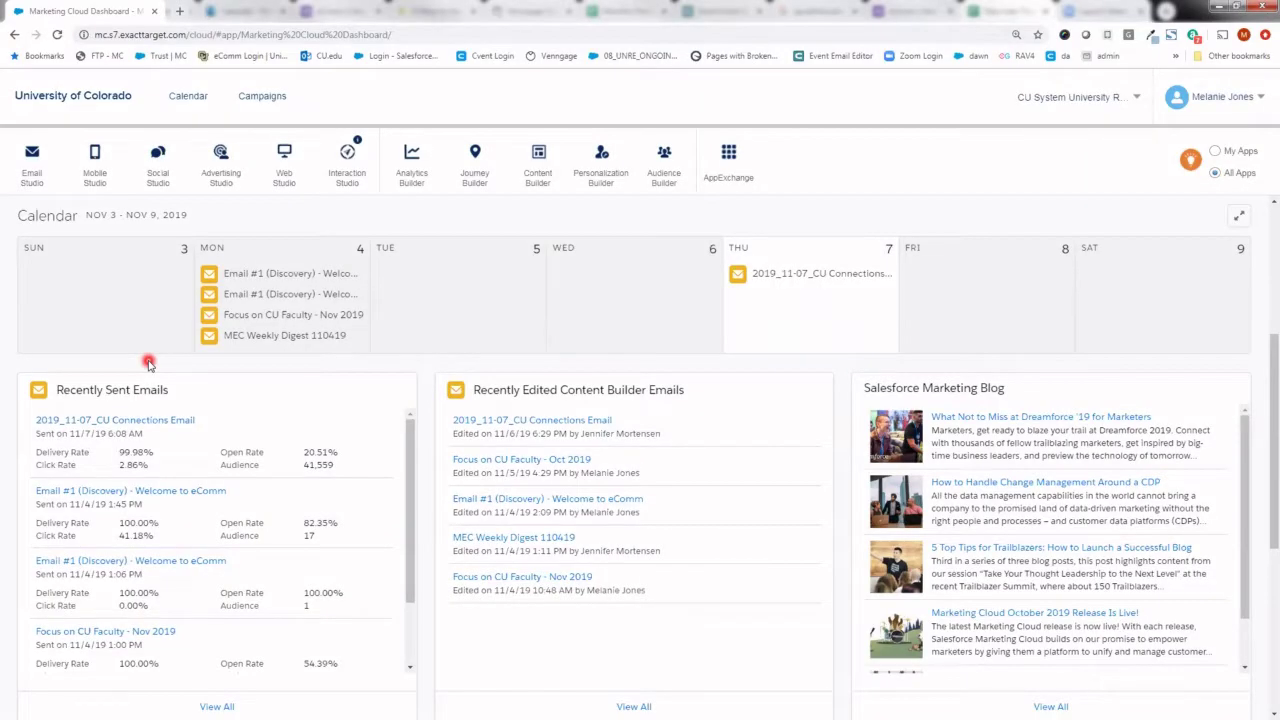
- Show the Email Studio dropdown on the Marketing Cloud dashboard
mouse_move(24, 170)
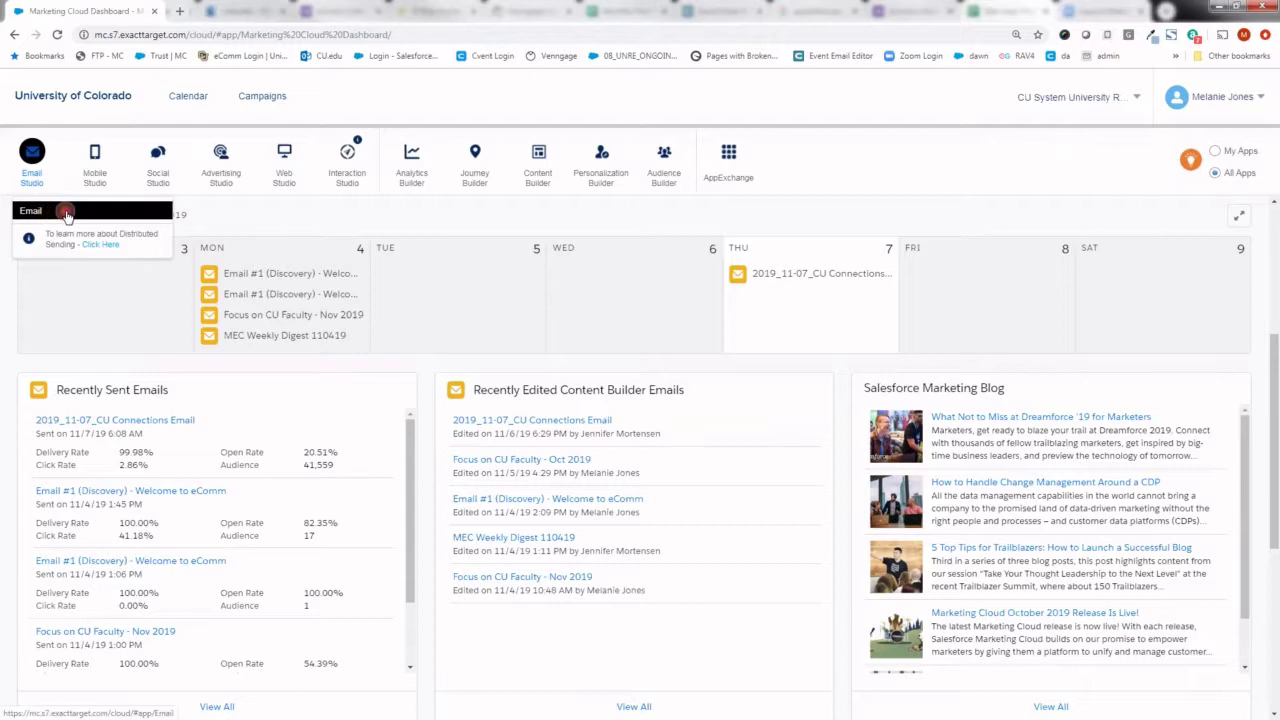
- Open Email Studio's Overview page and bring up the Interactions menu
left_click(62, 211)
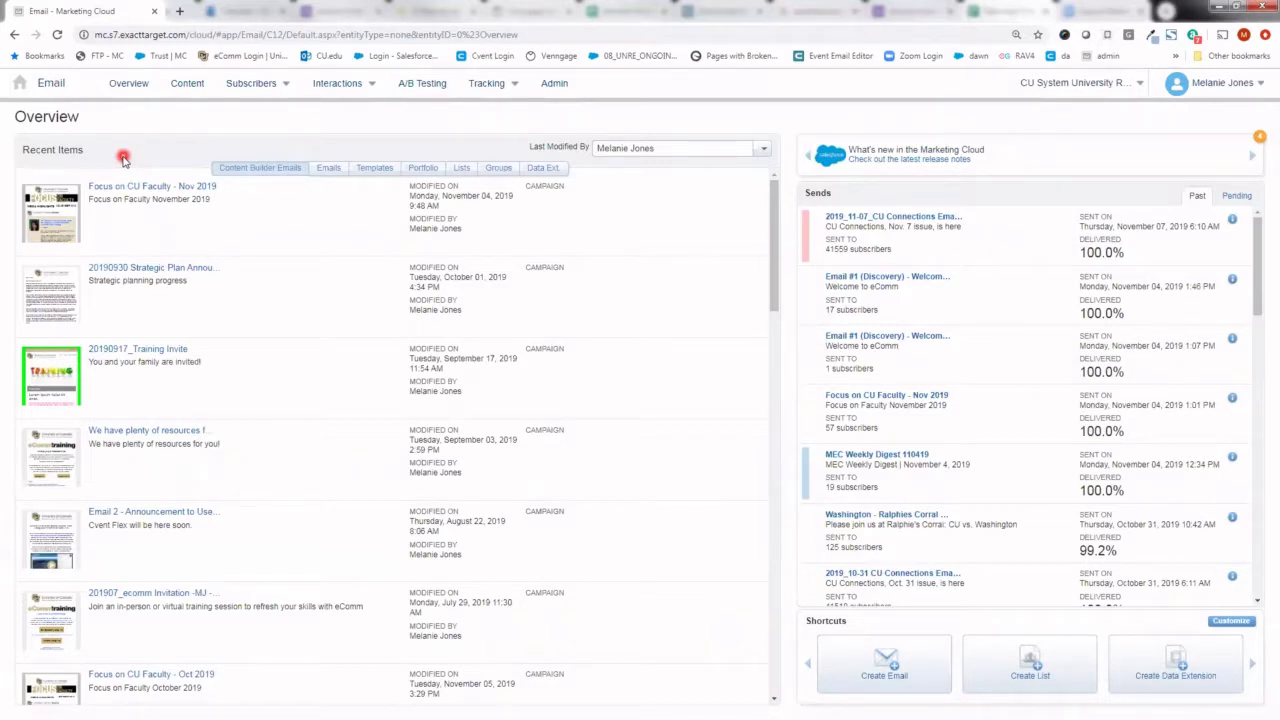
mouse_move(340, 88)
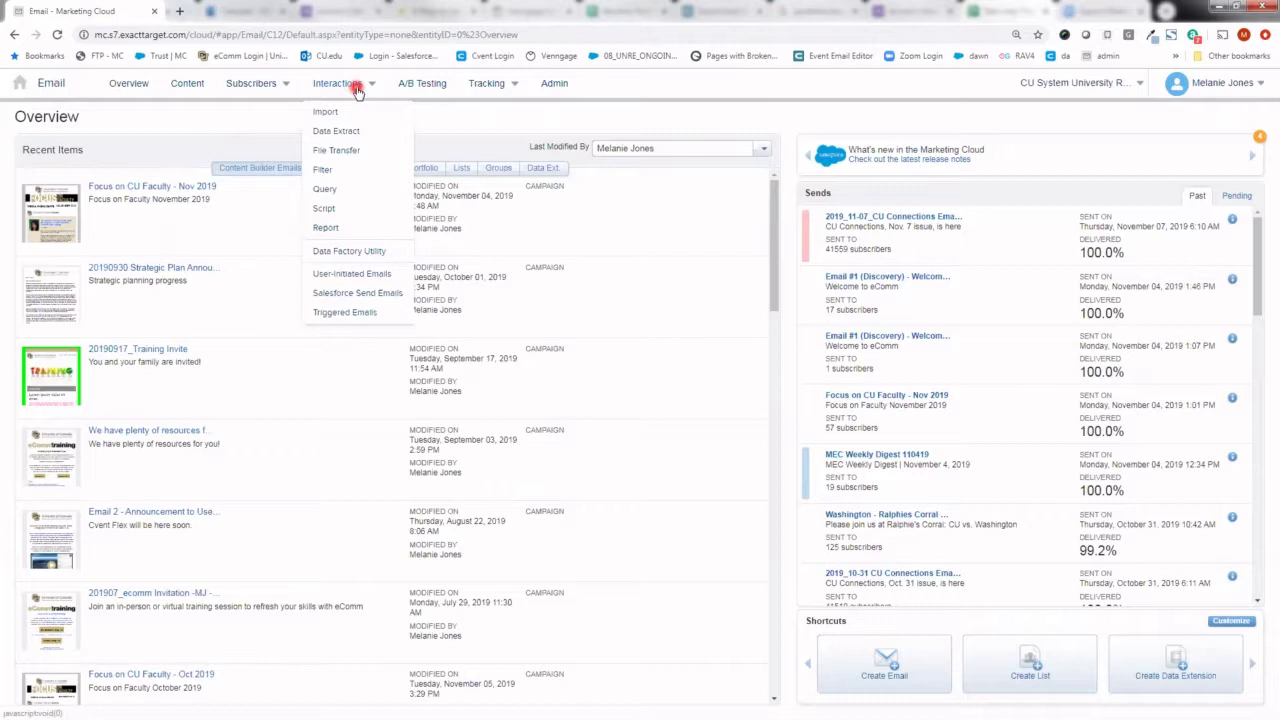
- Go to Interactions > Salesforce Send Emails to list the 141 existing sends
left_click(397, 294)
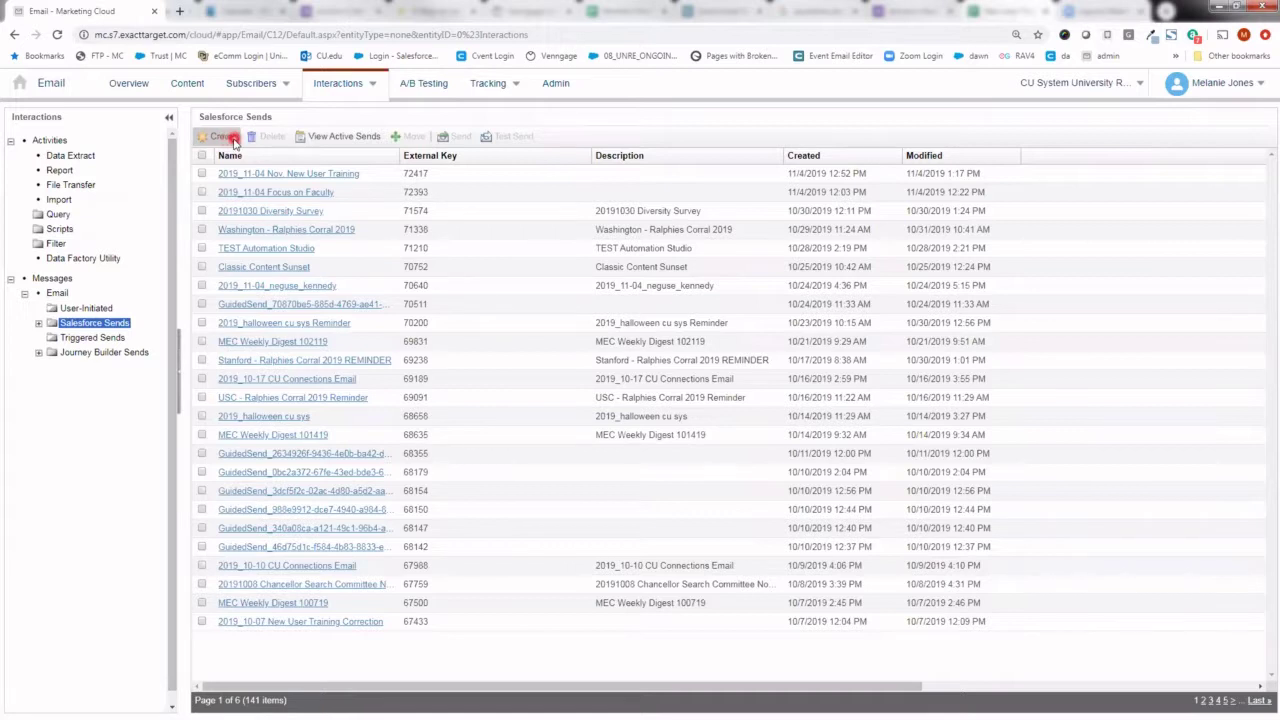
- Create a new Salesforce Send named '2019_11-04 Nov. New User Training Invite'
left_click(226, 140)
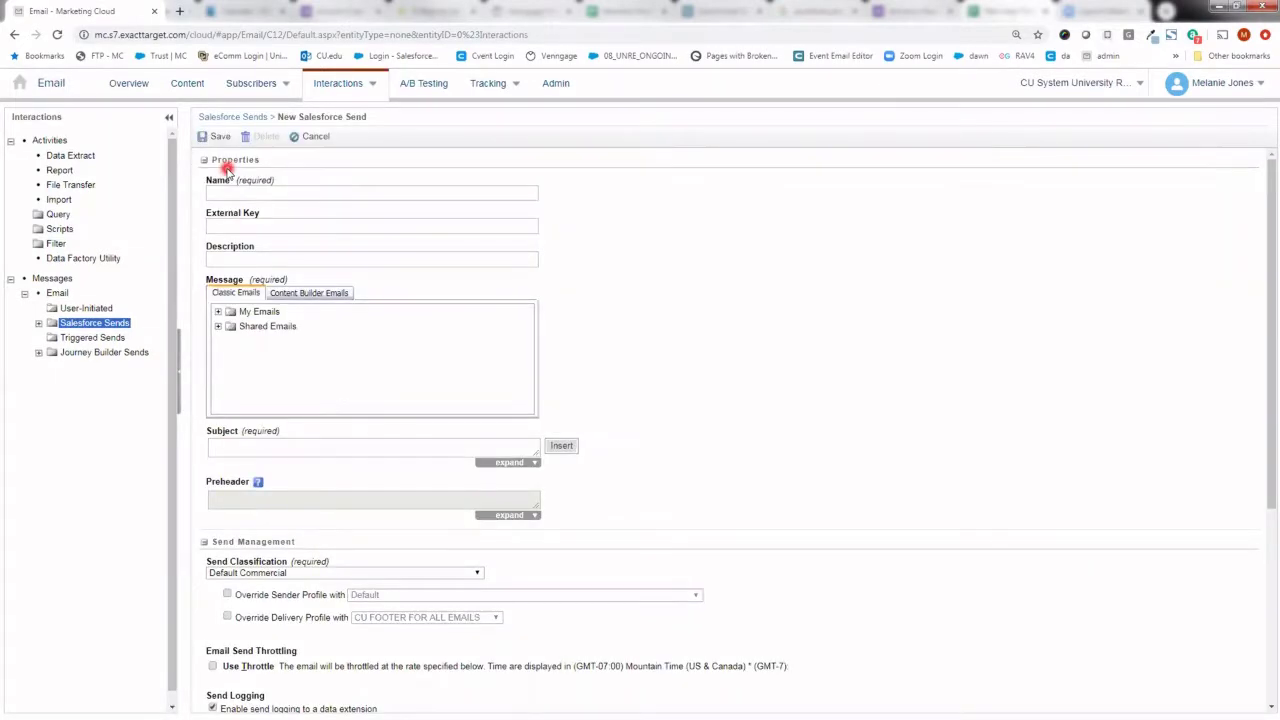
left_click(223, 192)
left_click(223, 192)
type("2019_11-04 Nov. New User Training Invite")
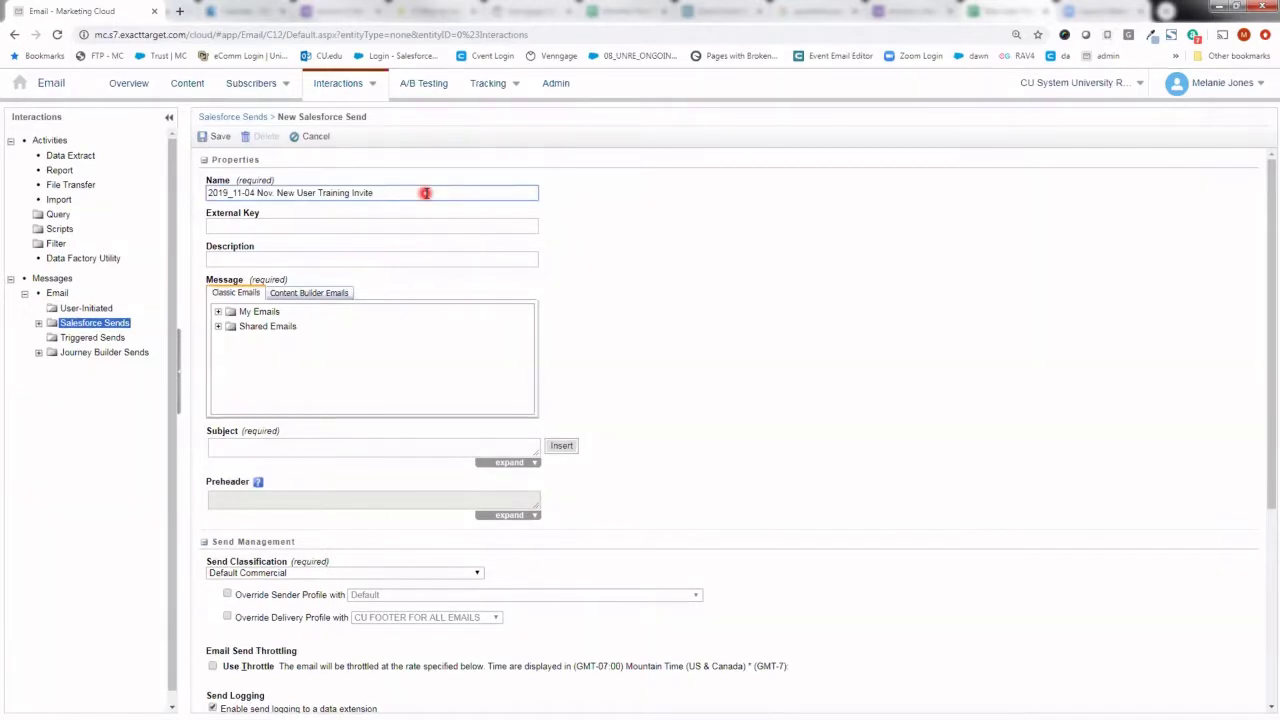
- Use Content Builder email 20161116_SUG Invite, subject 'Upcoming Training 11/16 - Marketing Cloud'
left_click(296, 294)
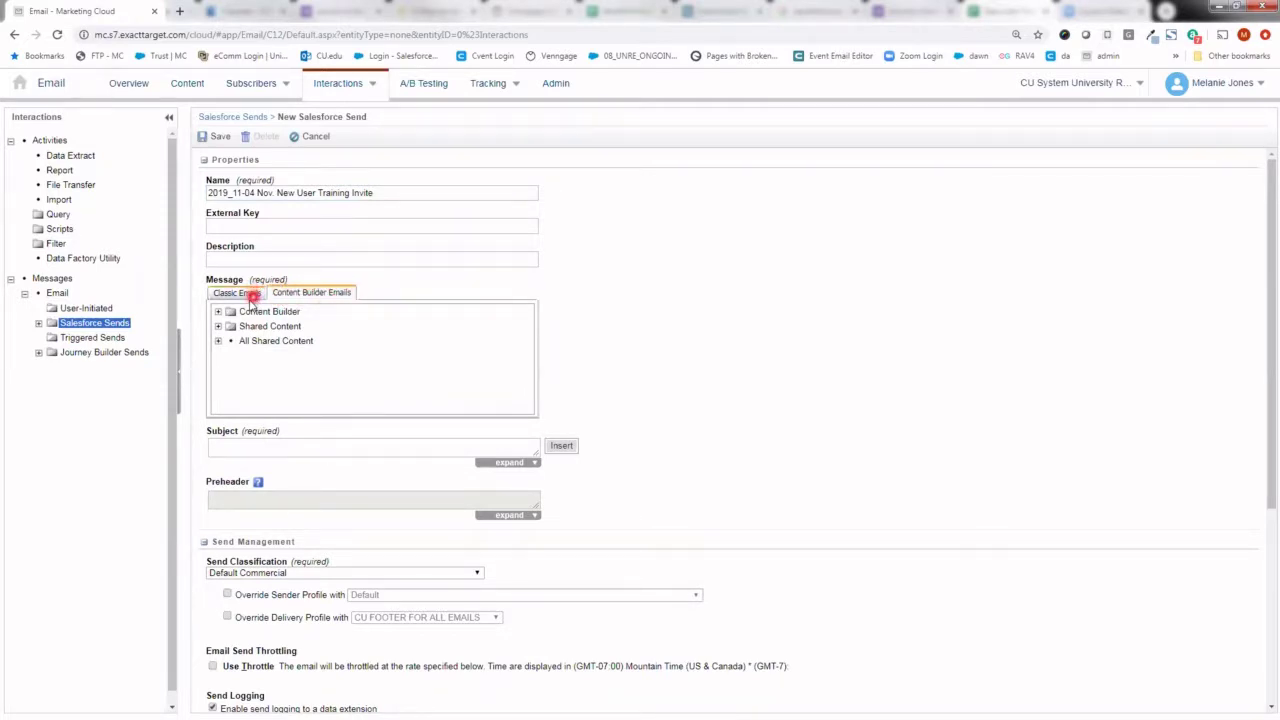
left_click(218, 312)
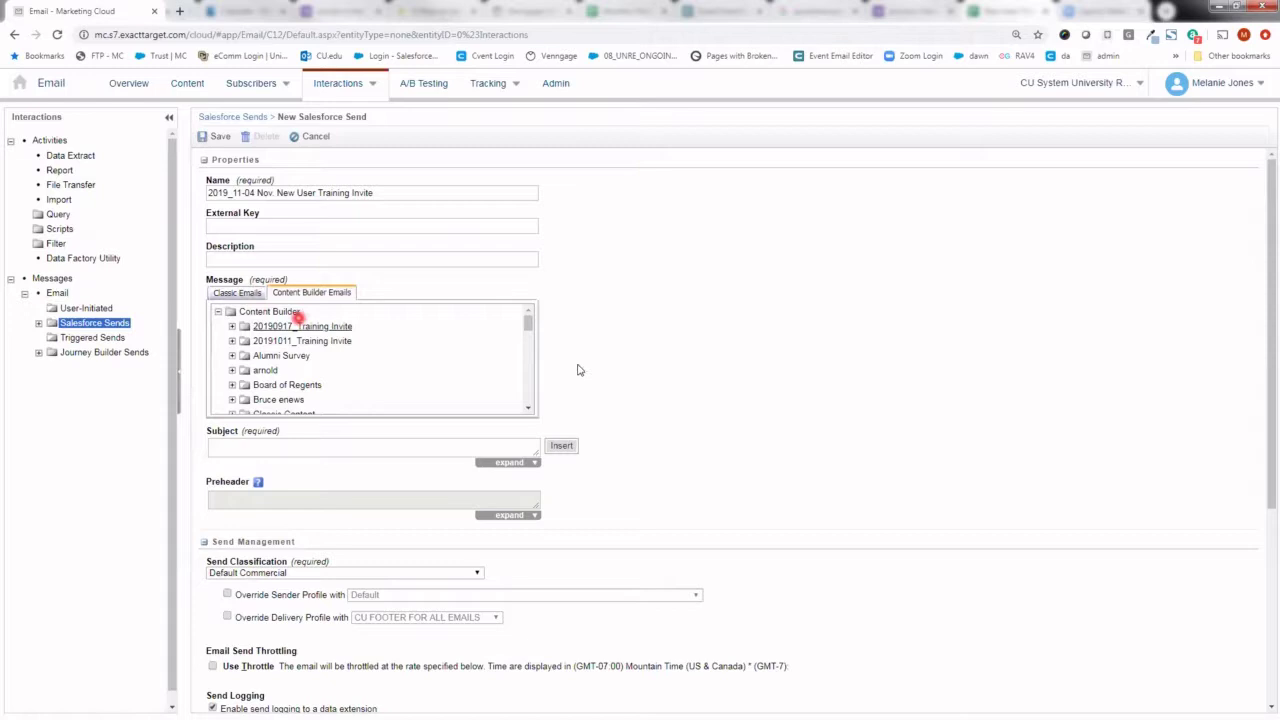
left_click(531, 328)
left_click_drag(531, 328, 527, 343)
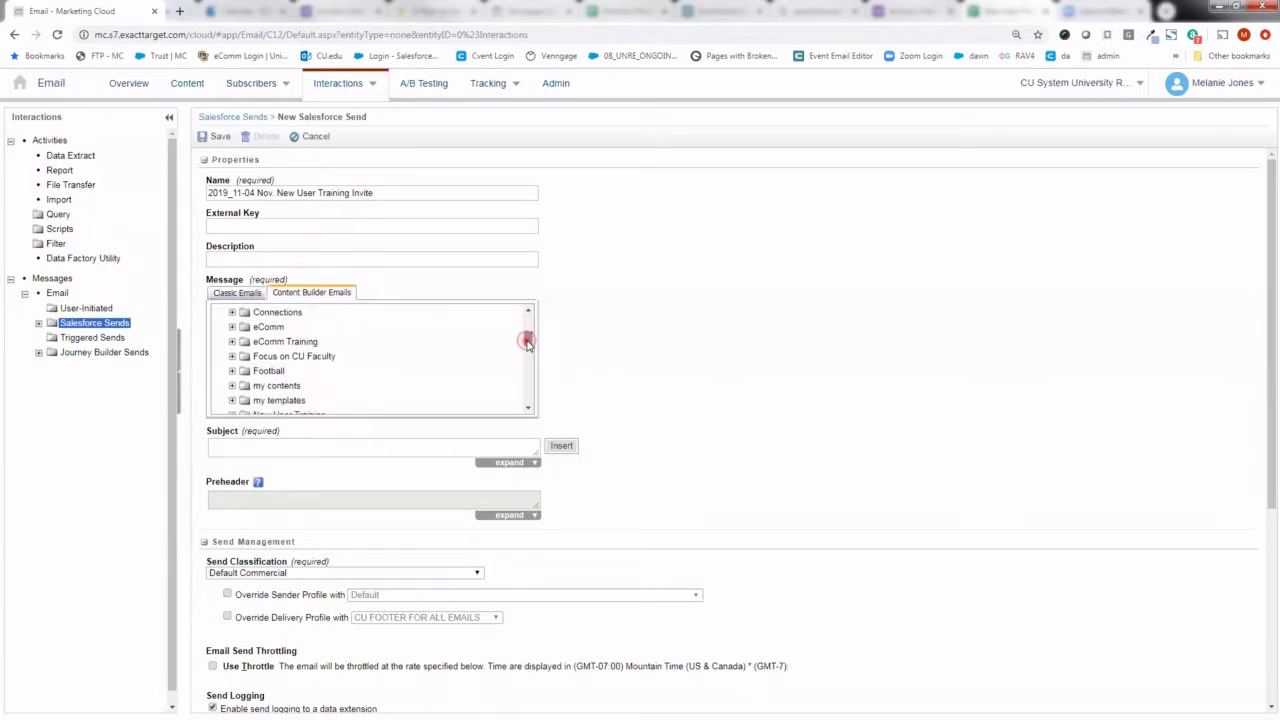
left_click(357, 342)
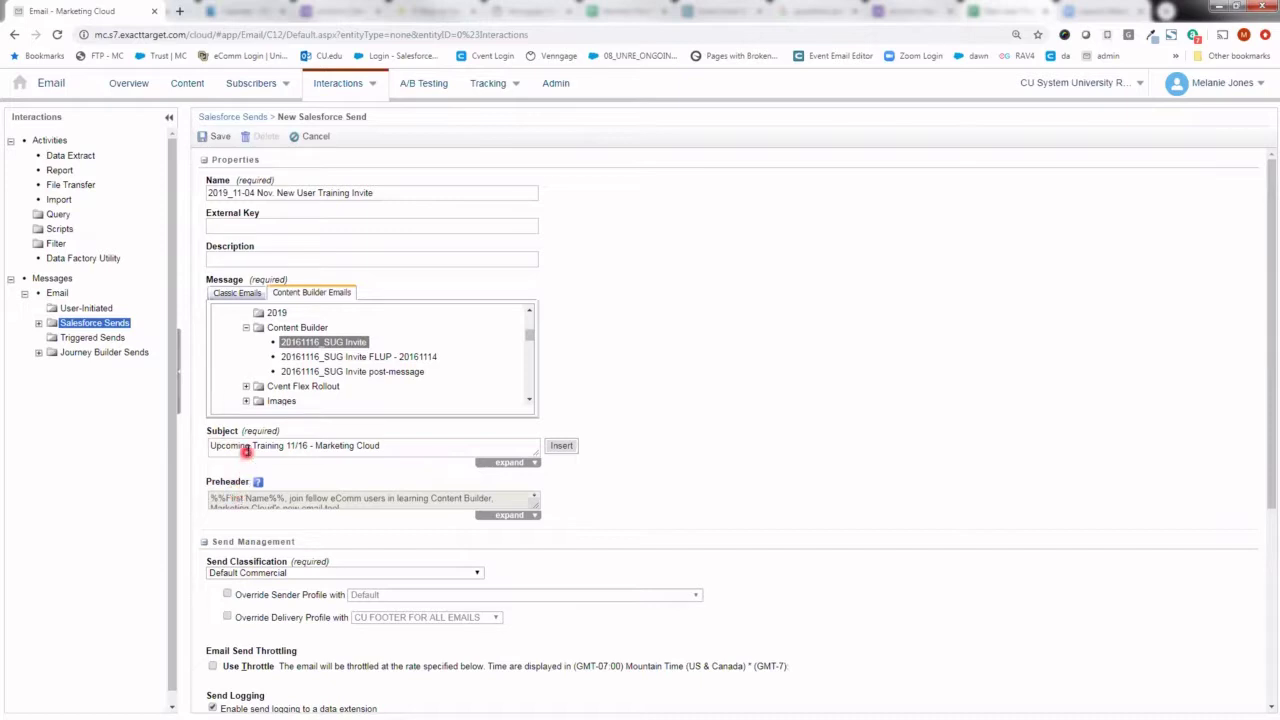
left_click_drag(244, 446, 348, 447)
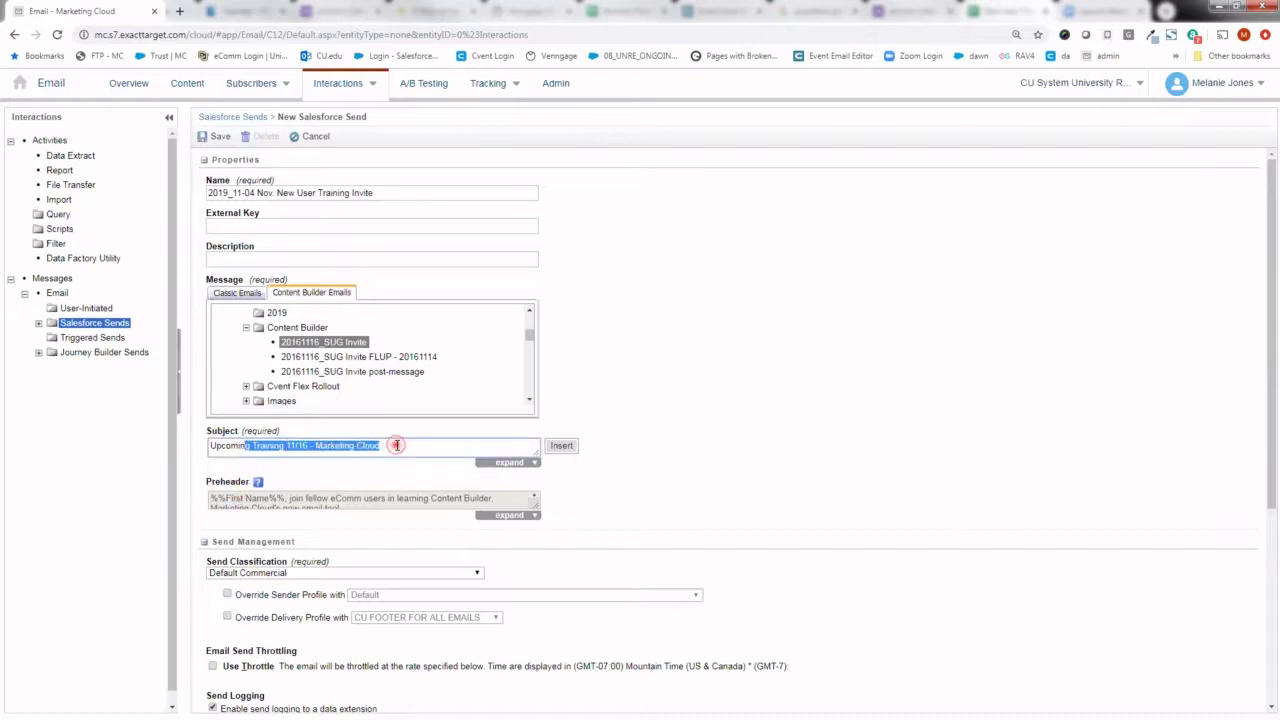
left_click(396, 445)
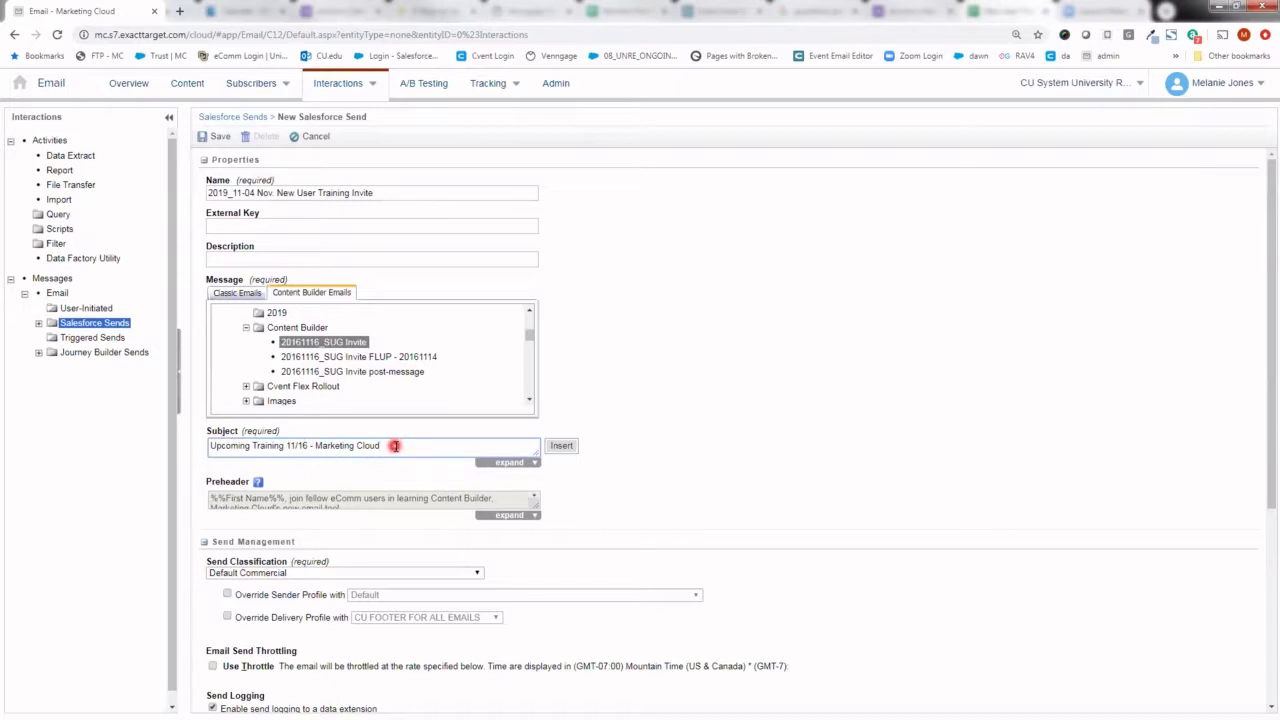
- Set Send Classification to Vice President of Communications, adding the CU FOOTER FOR ALL EMAILS profile
scroll(421, 425, "down", 2)
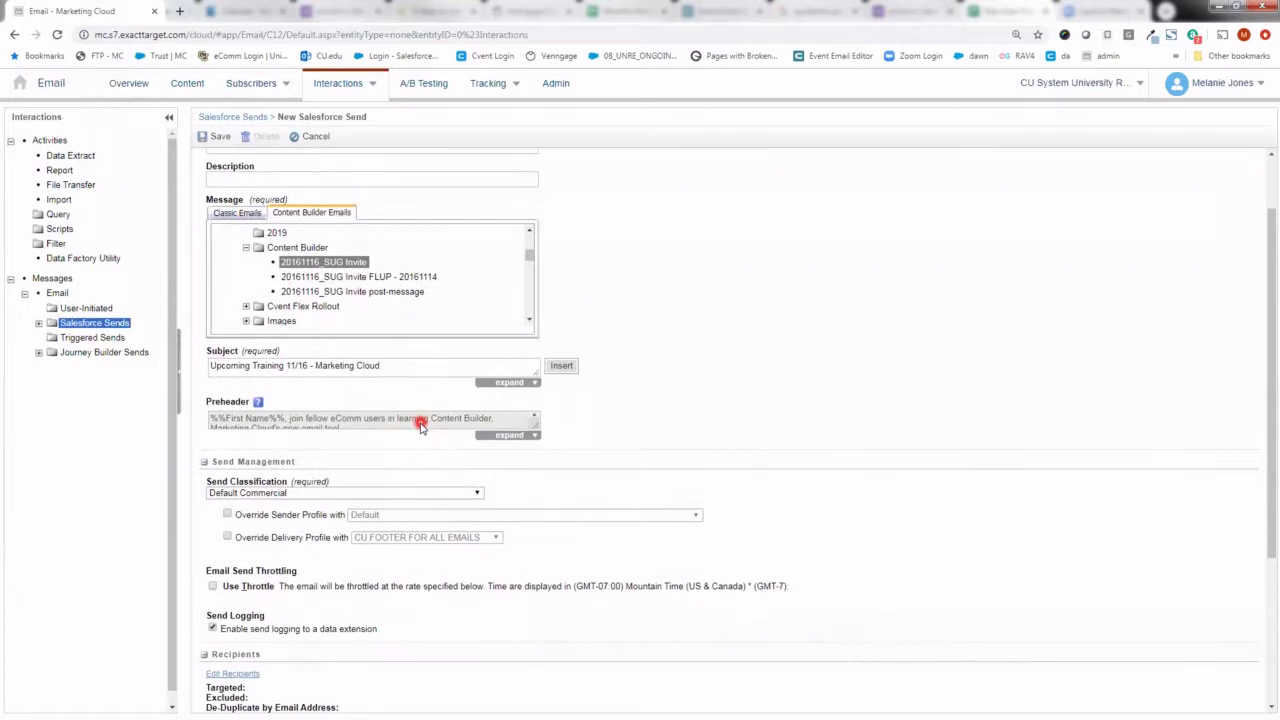
scroll(421, 425, "down", 1)
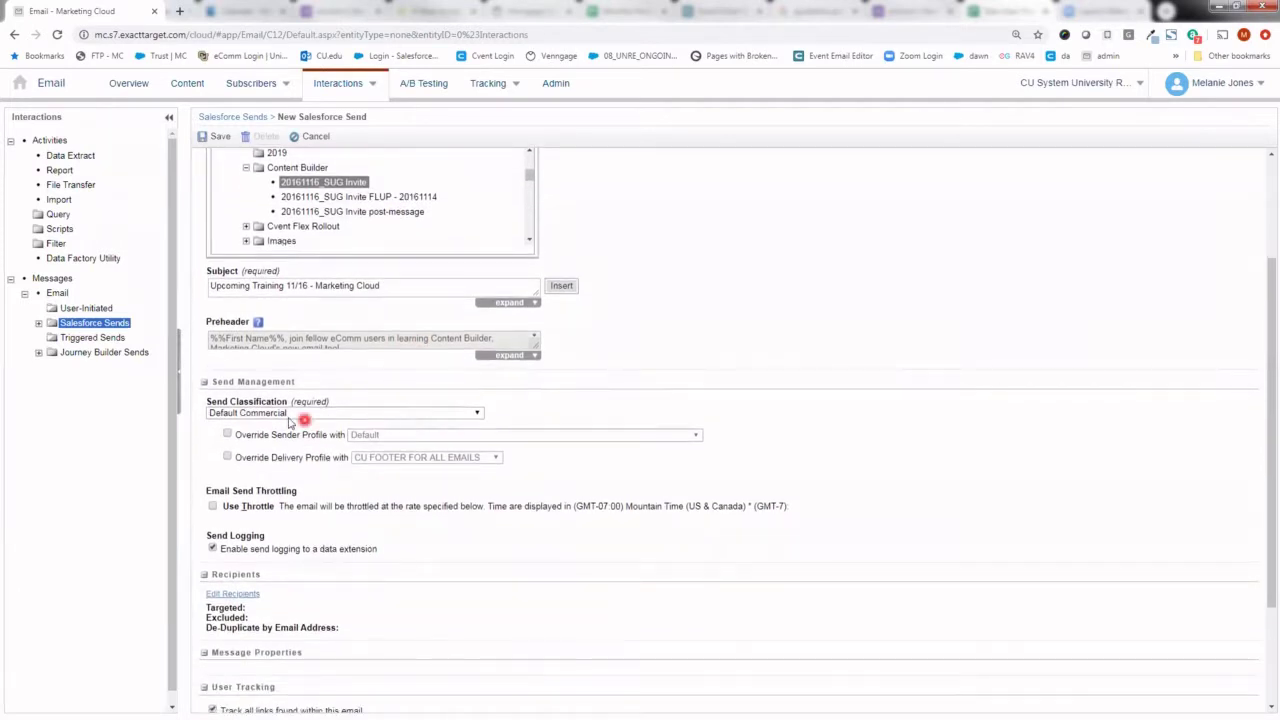
left_click(287, 406)
left_click(430, 412)
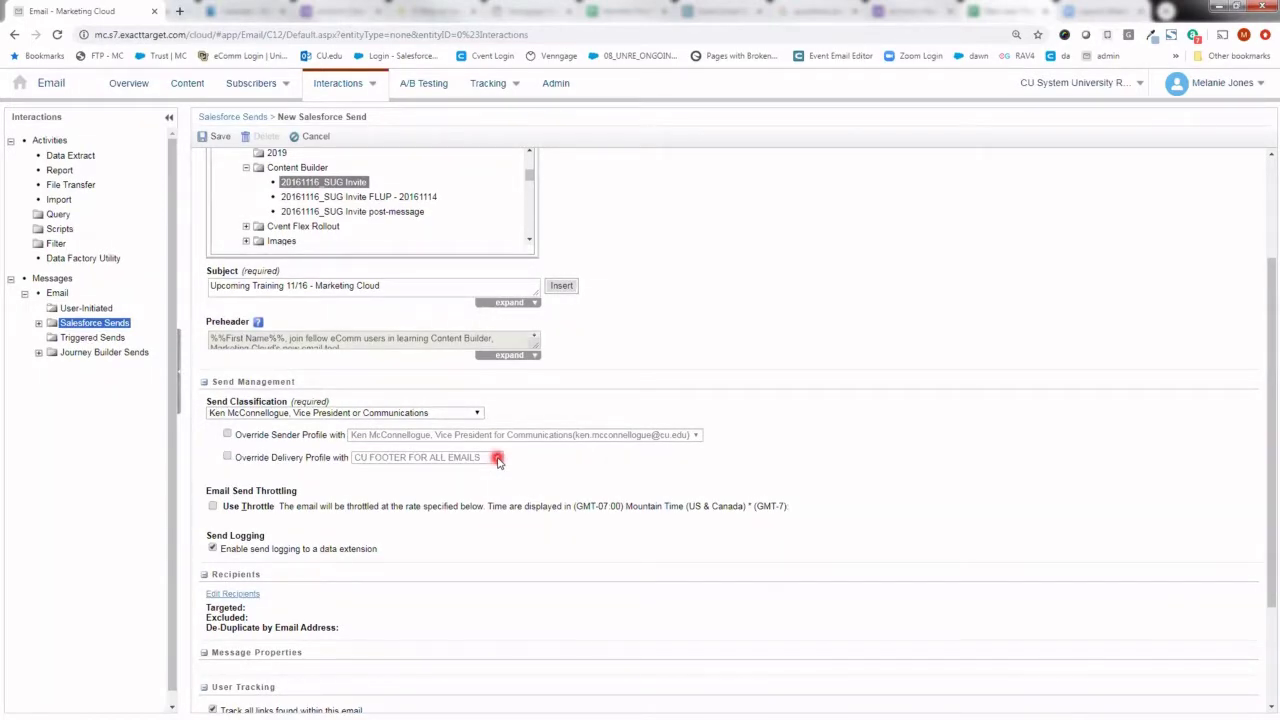
scroll(498, 460, "down", 2)
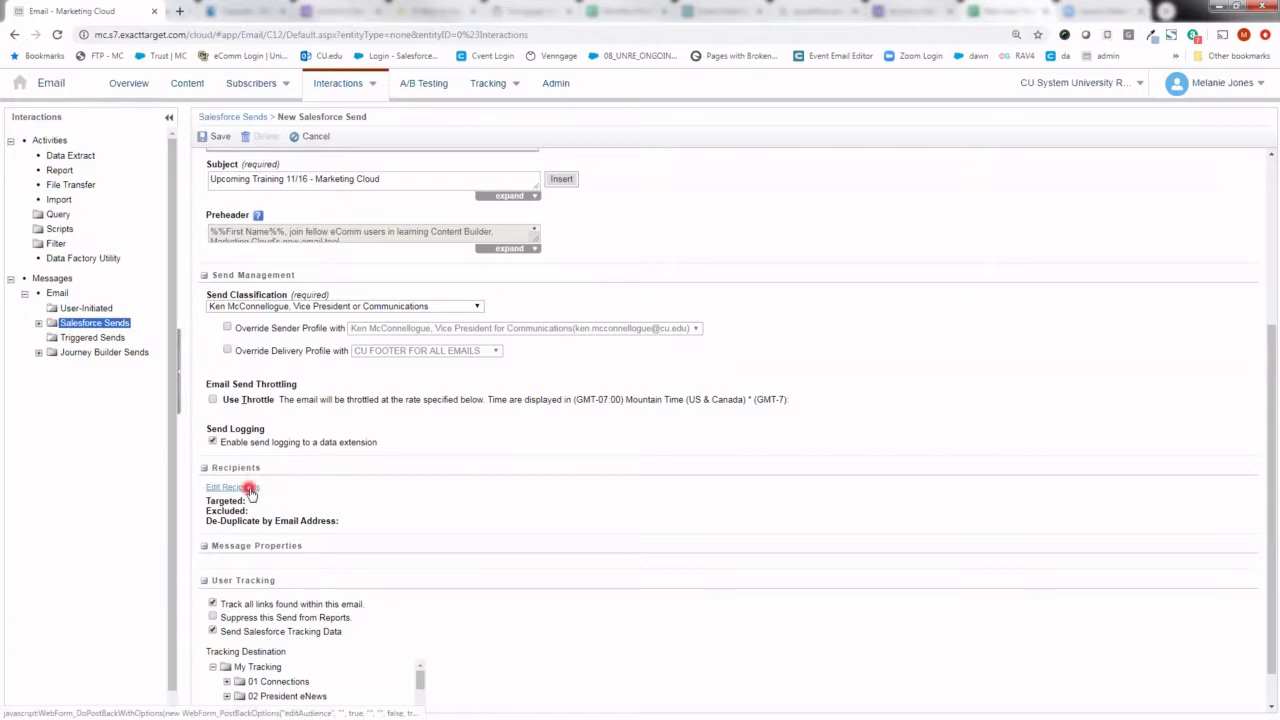
- Open Edit Recipients in the send's Recipients section
left_click(250, 489)
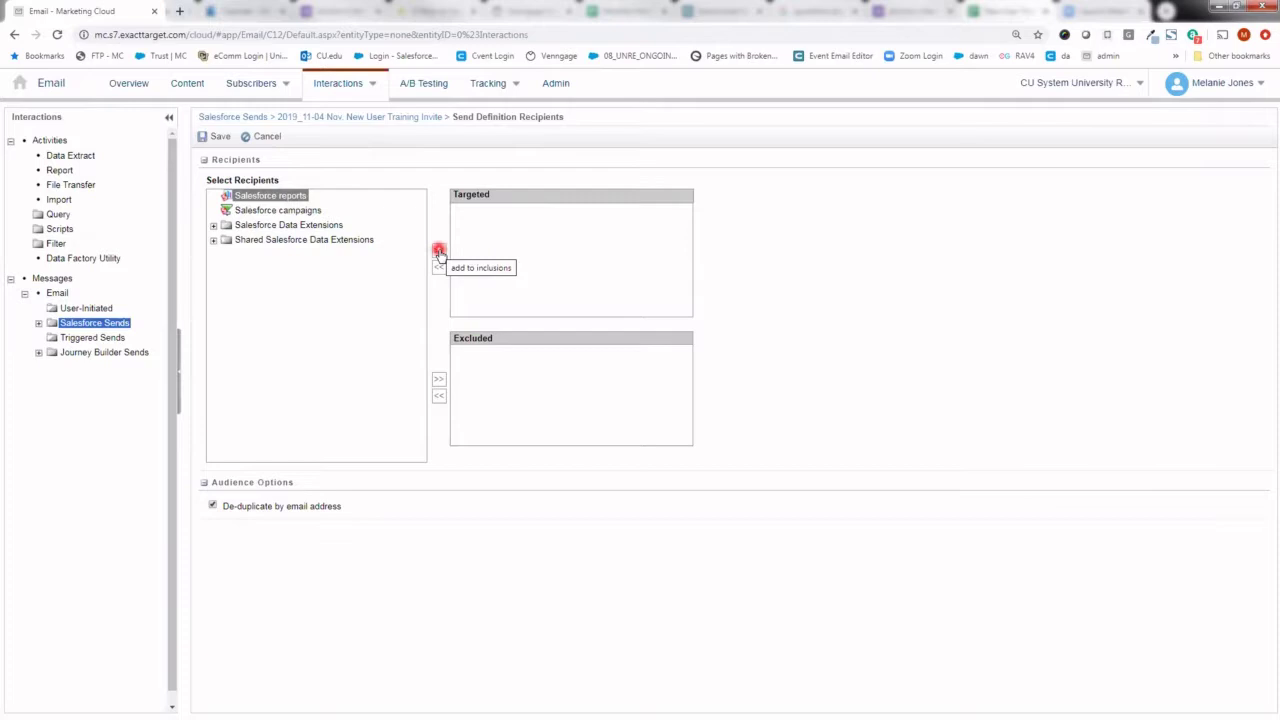
- Search reports for 'jones' and add the fourth result to Targeted recipients
left_click(439, 251)
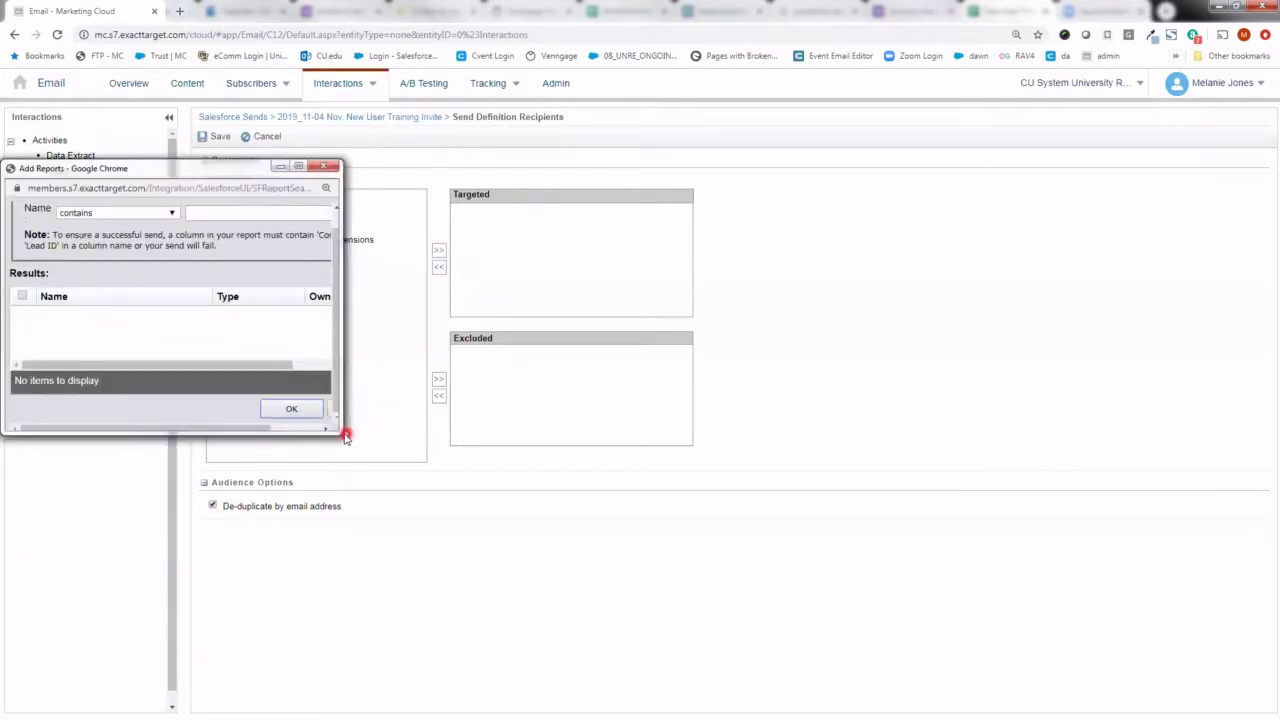
left_click_drag(341, 433, 515, 498)
left_click(298, 227)
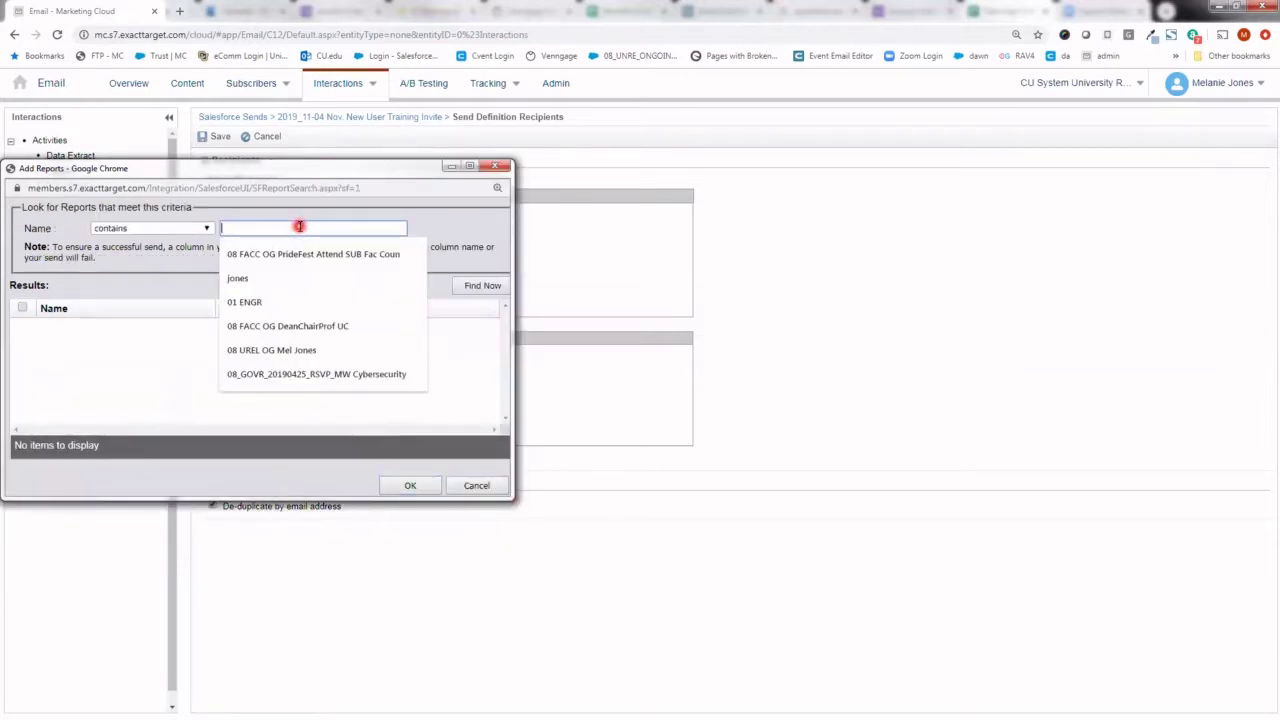
type("jones")
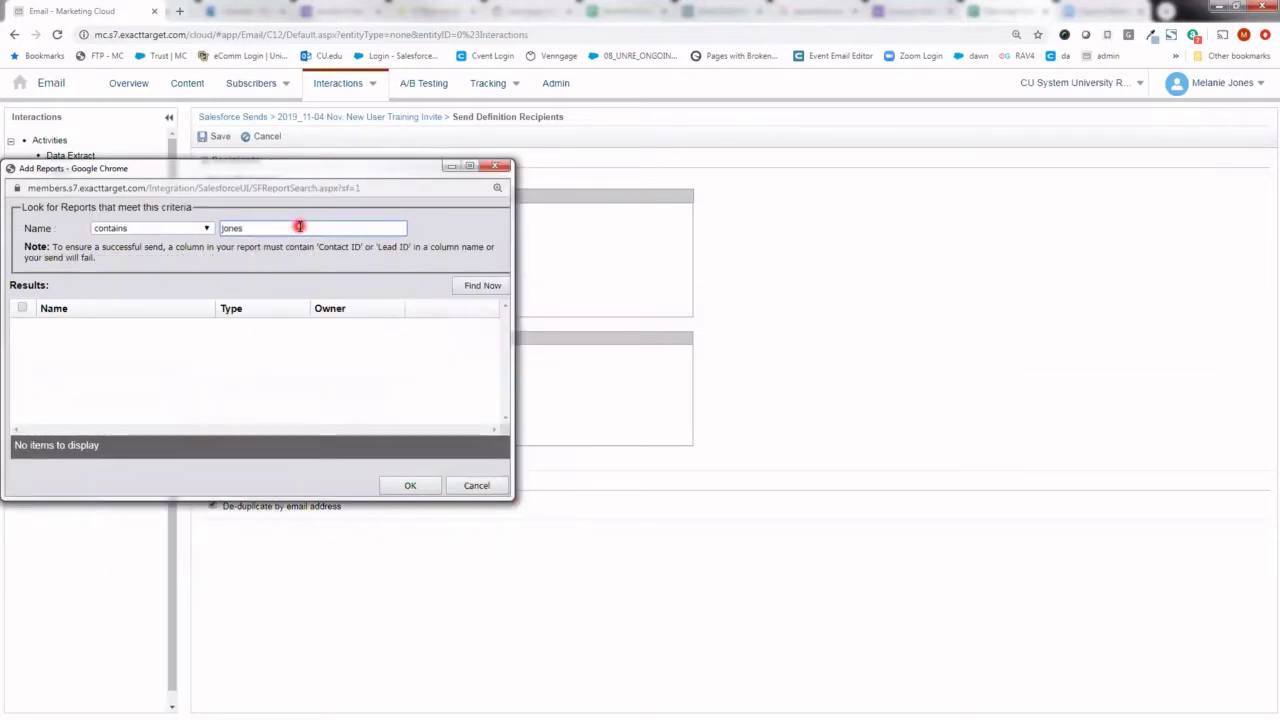
left_click(471, 287)
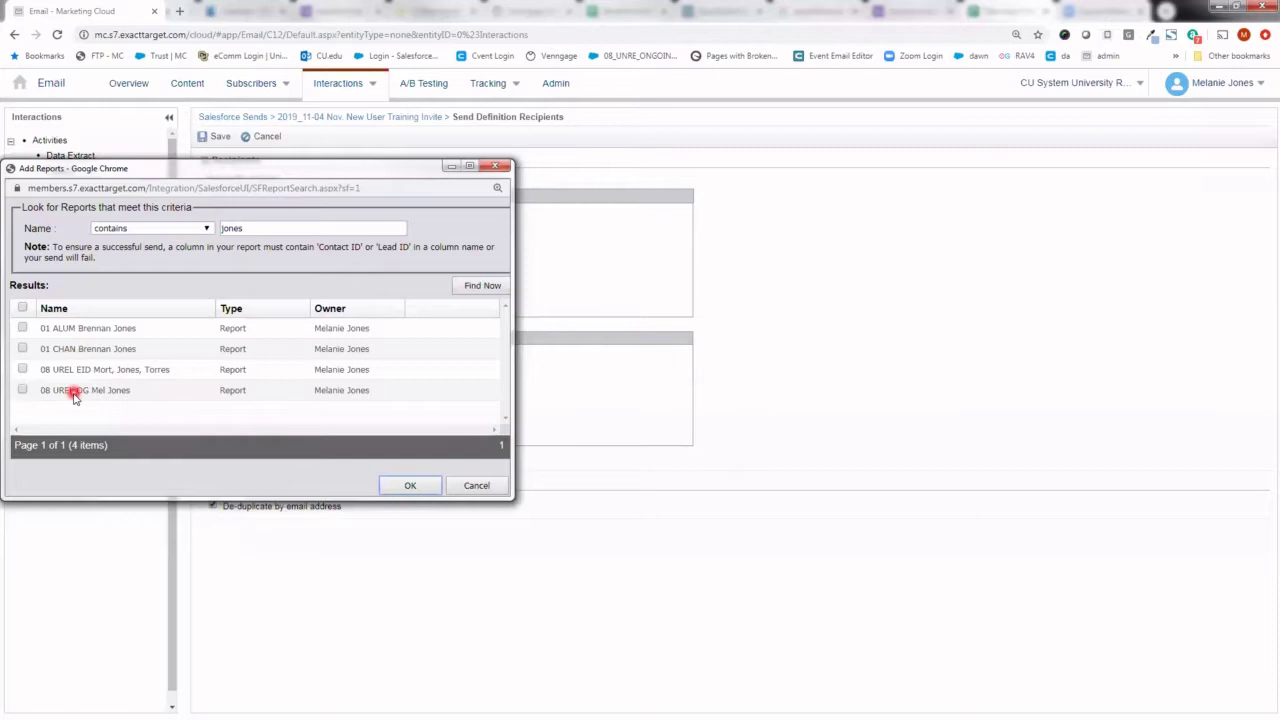
left_click(22, 391)
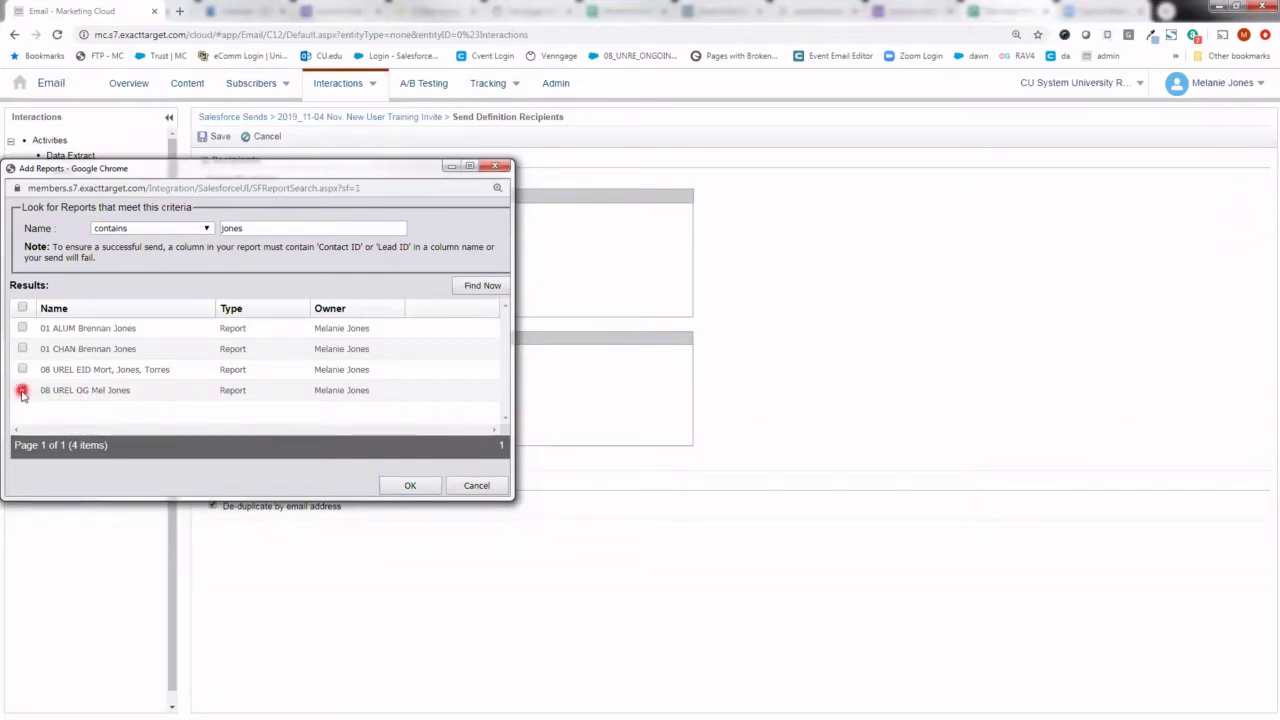
left_click(414, 484)
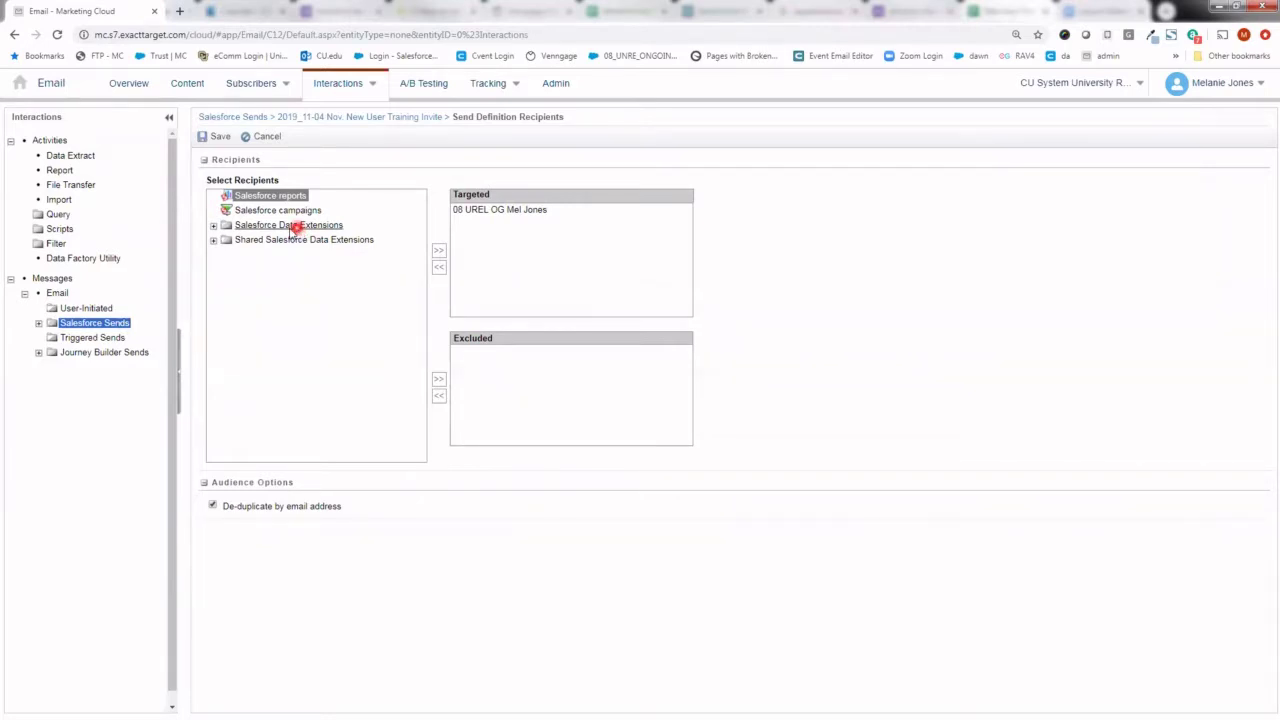
- Expand Salesforce Data Extensions and attempt adding the EID data extension to the targets
left_click(270, 228)
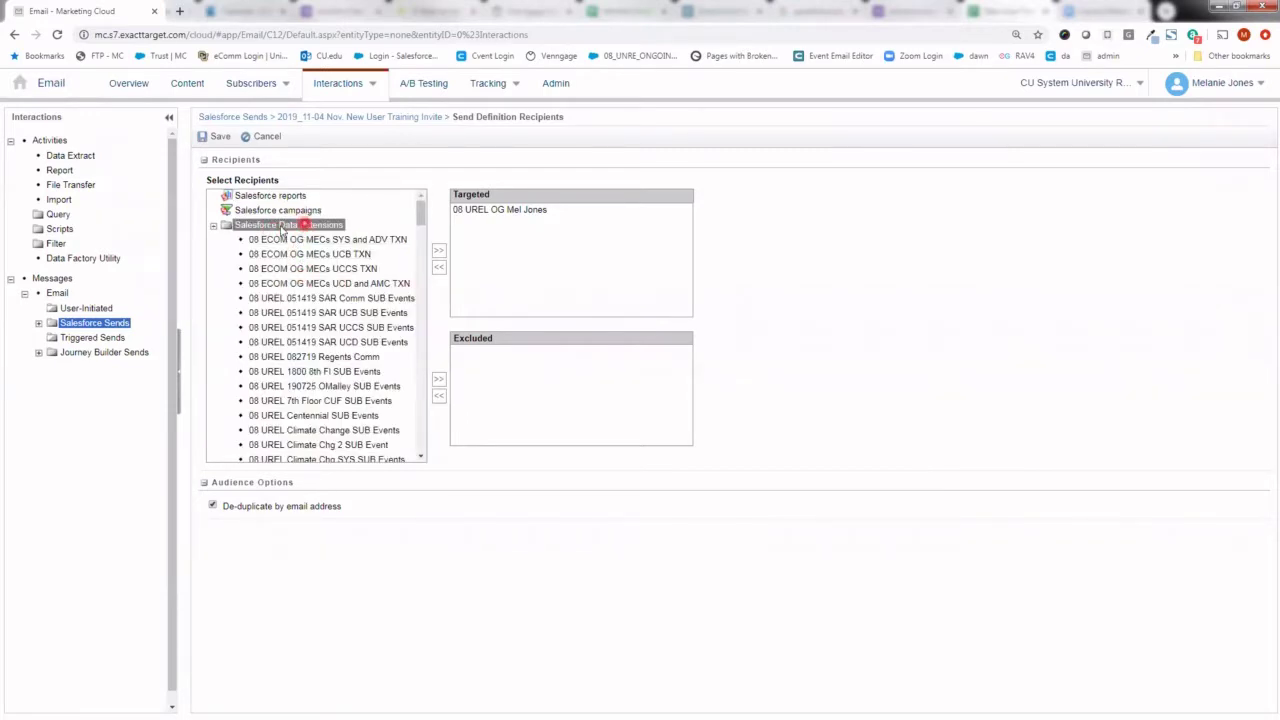
left_click(418, 242)
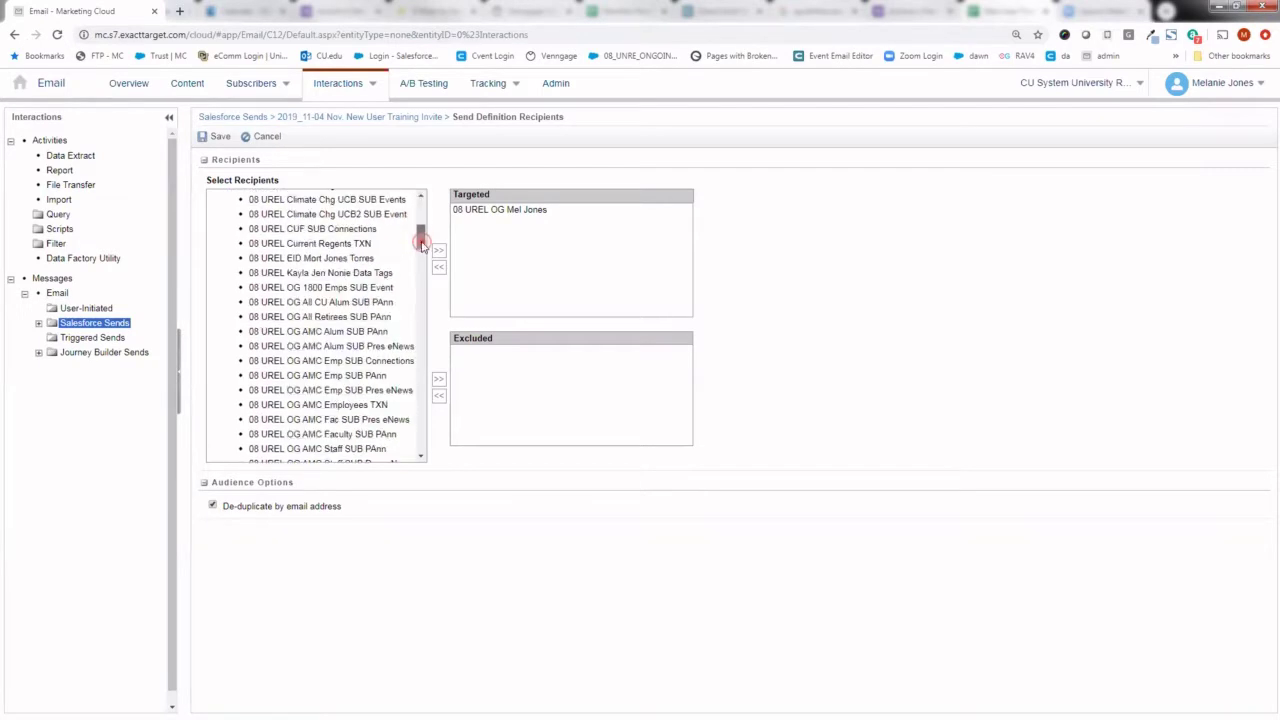
left_click(346, 261)
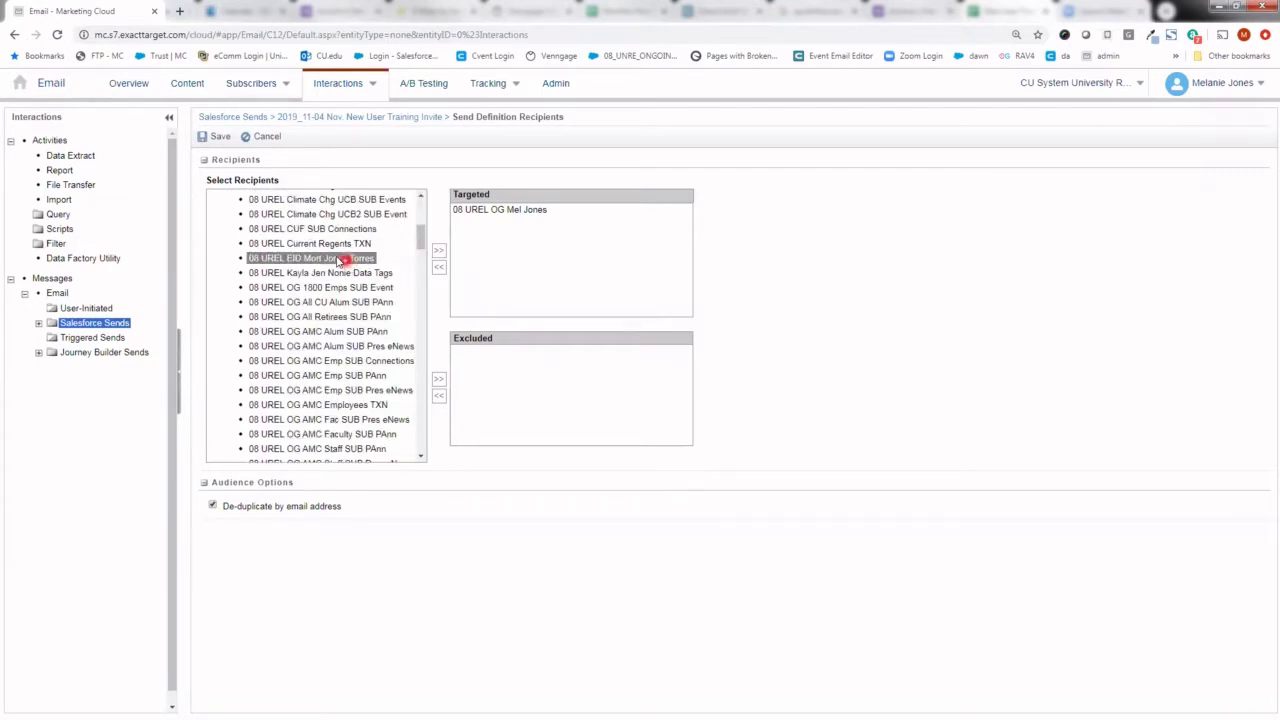
left_click(437, 251)
left_click(442, 253)
left_click(402, 268)
left_click_drag(418, 242, 420, 208)
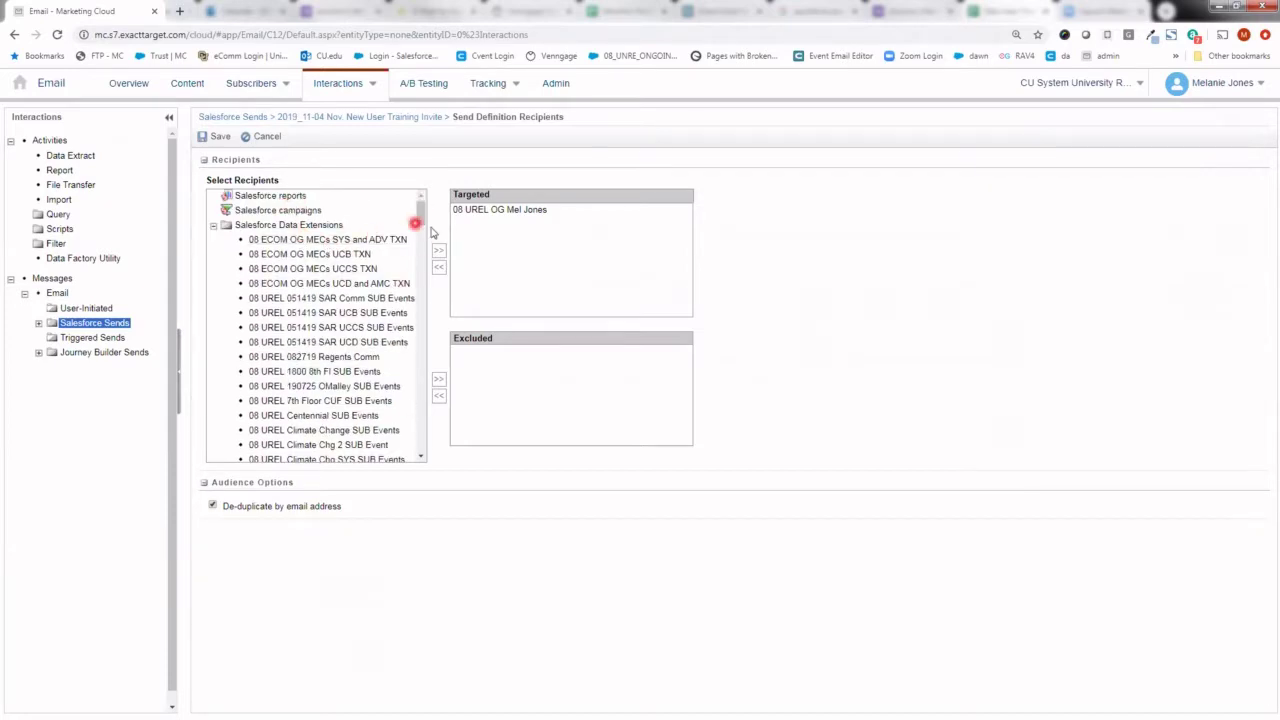
- Replace the targeted report with the 08 UREL EID data extension, removing the stray Data Tags extension
left_click(486, 209)
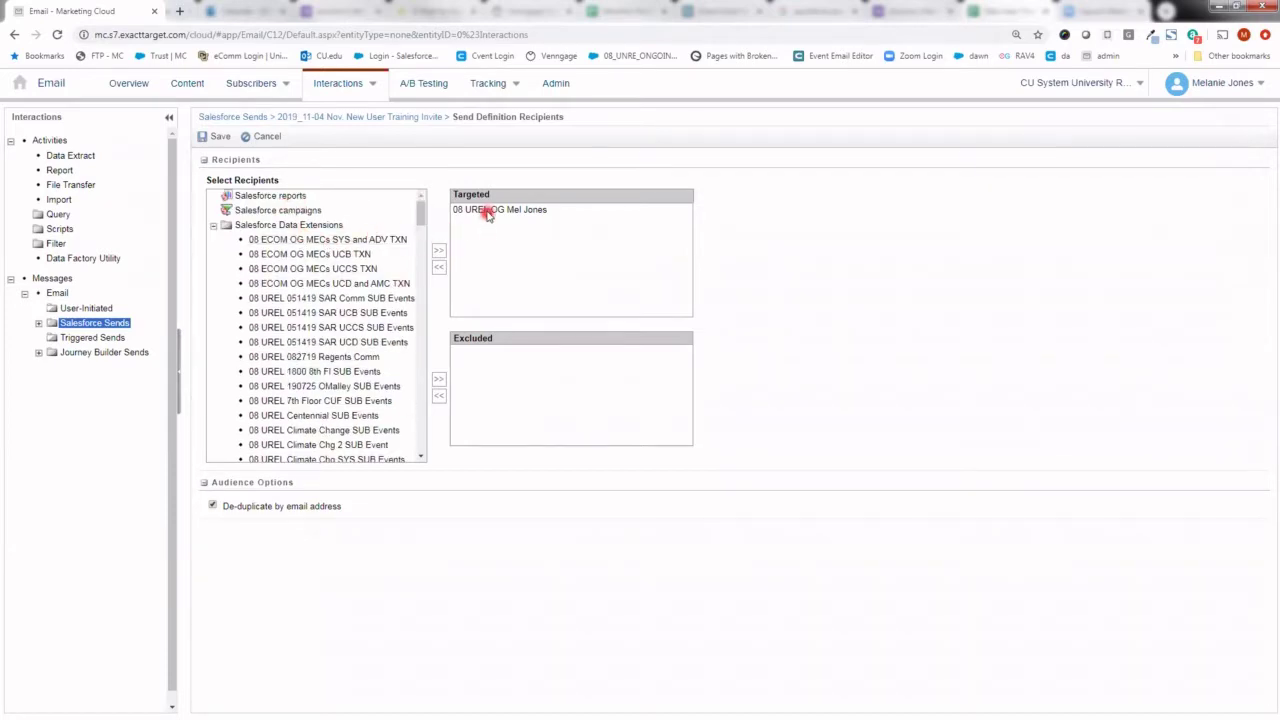
left_click(438, 267)
left_click_drag(428, 215, 422, 232)
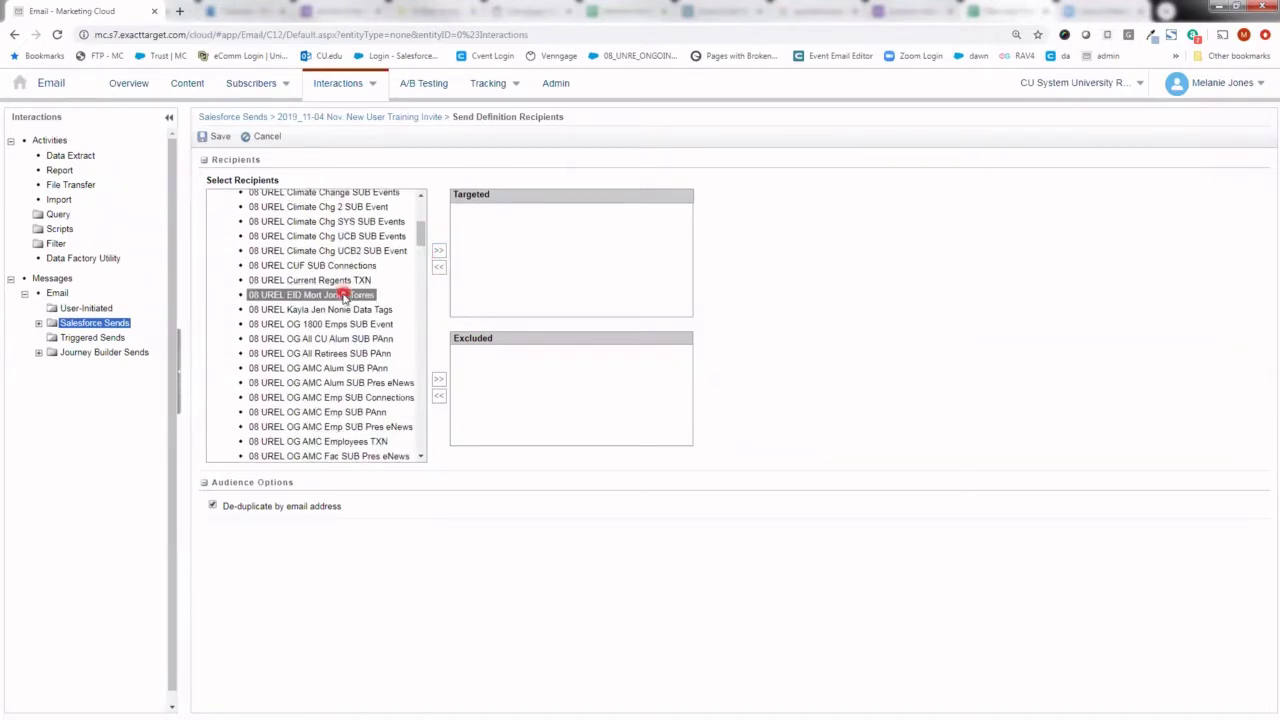
left_click(438, 250)
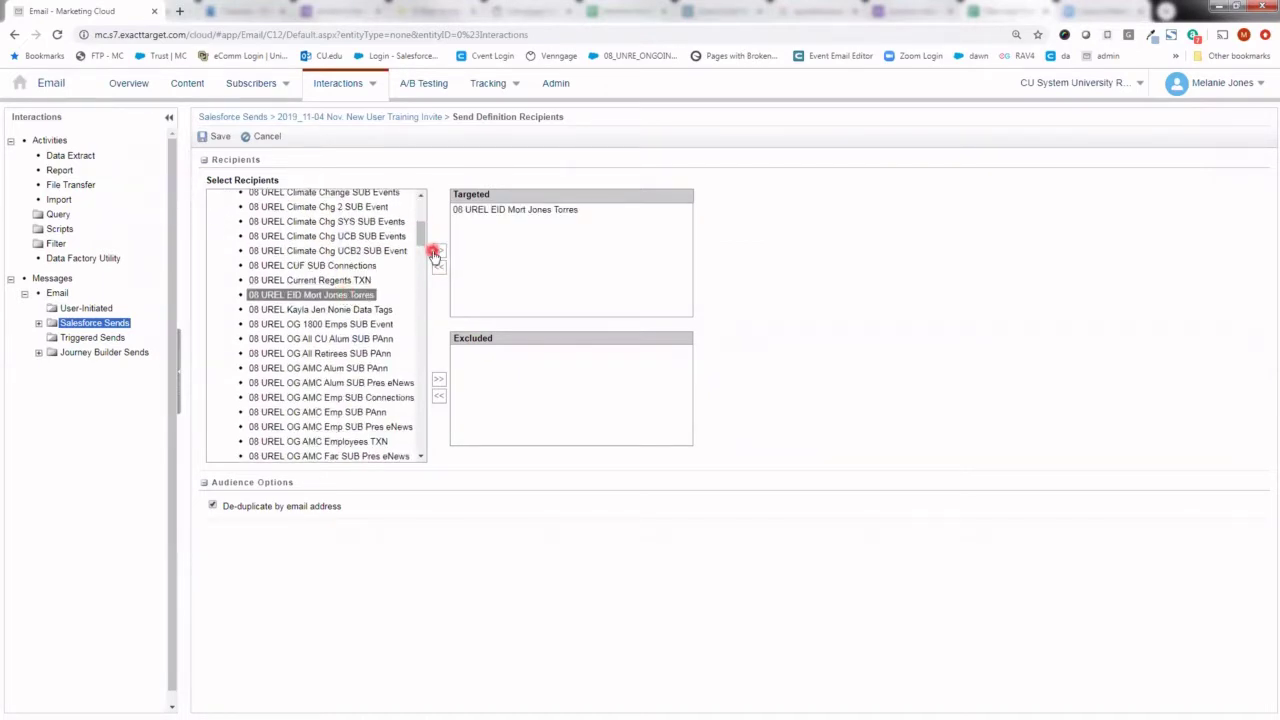
left_click(322, 311)
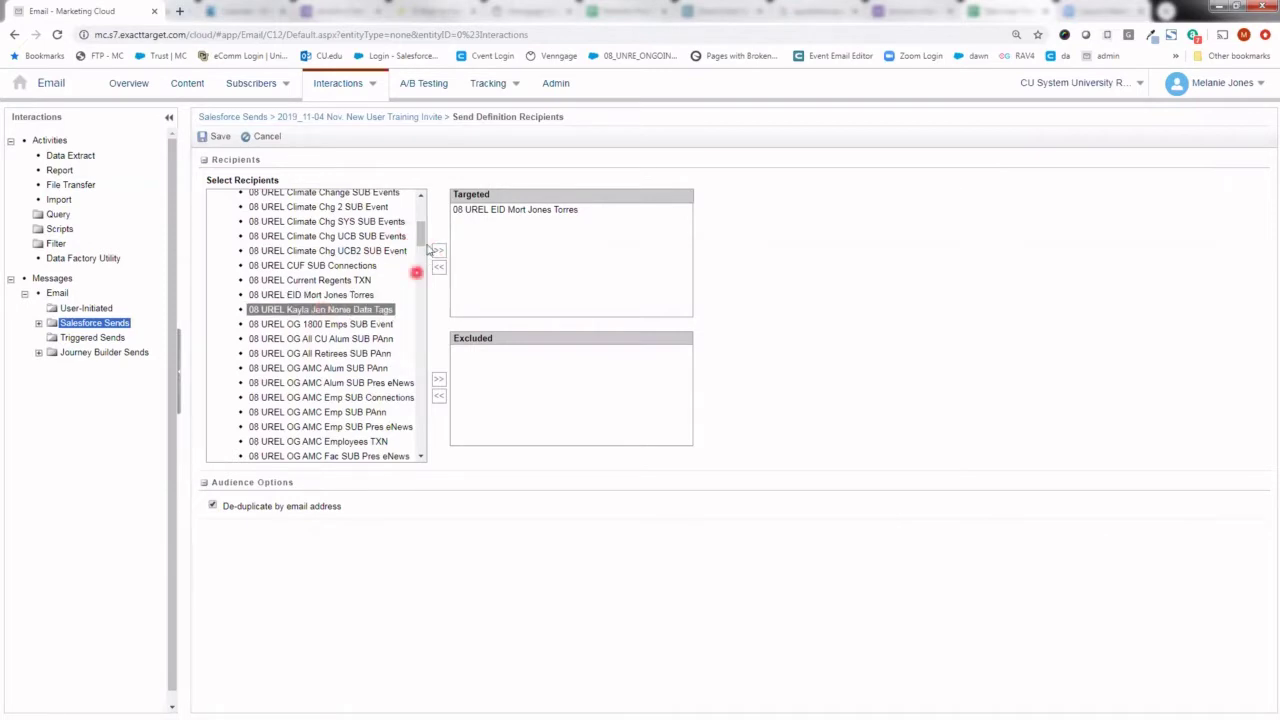
left_click(438, 250)
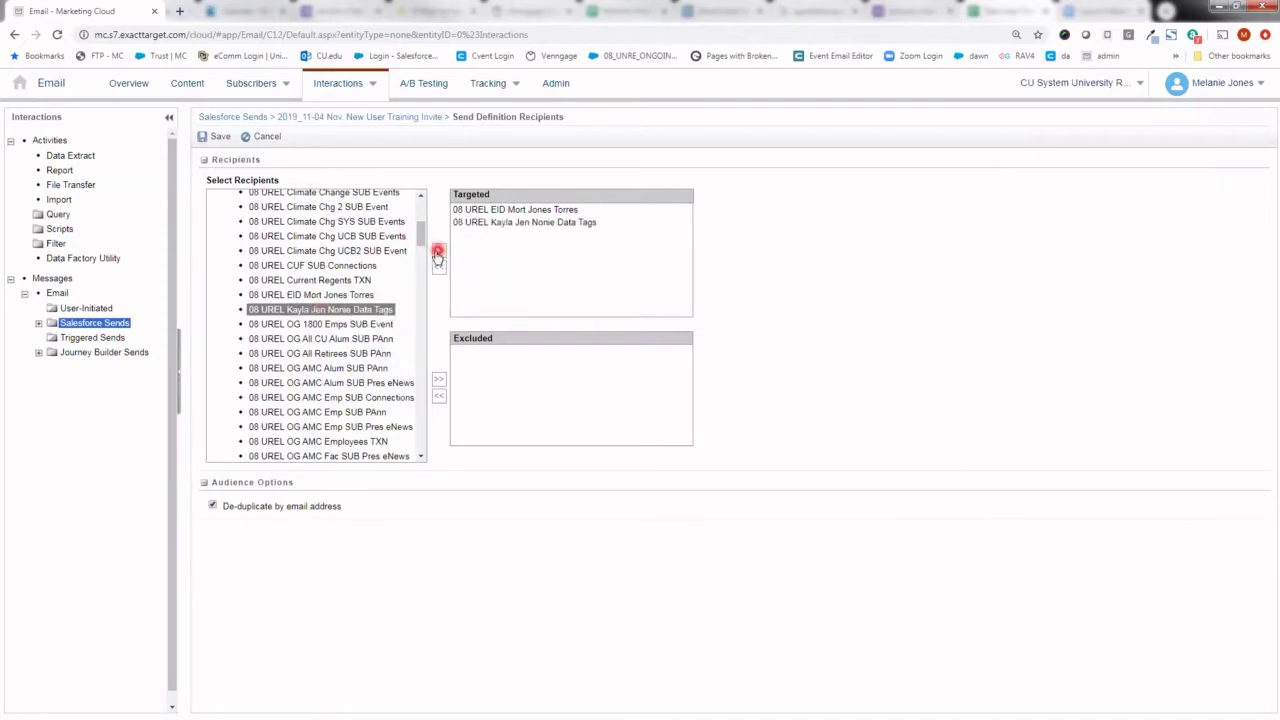
left_click(506, 222)
left_click(439, 267)
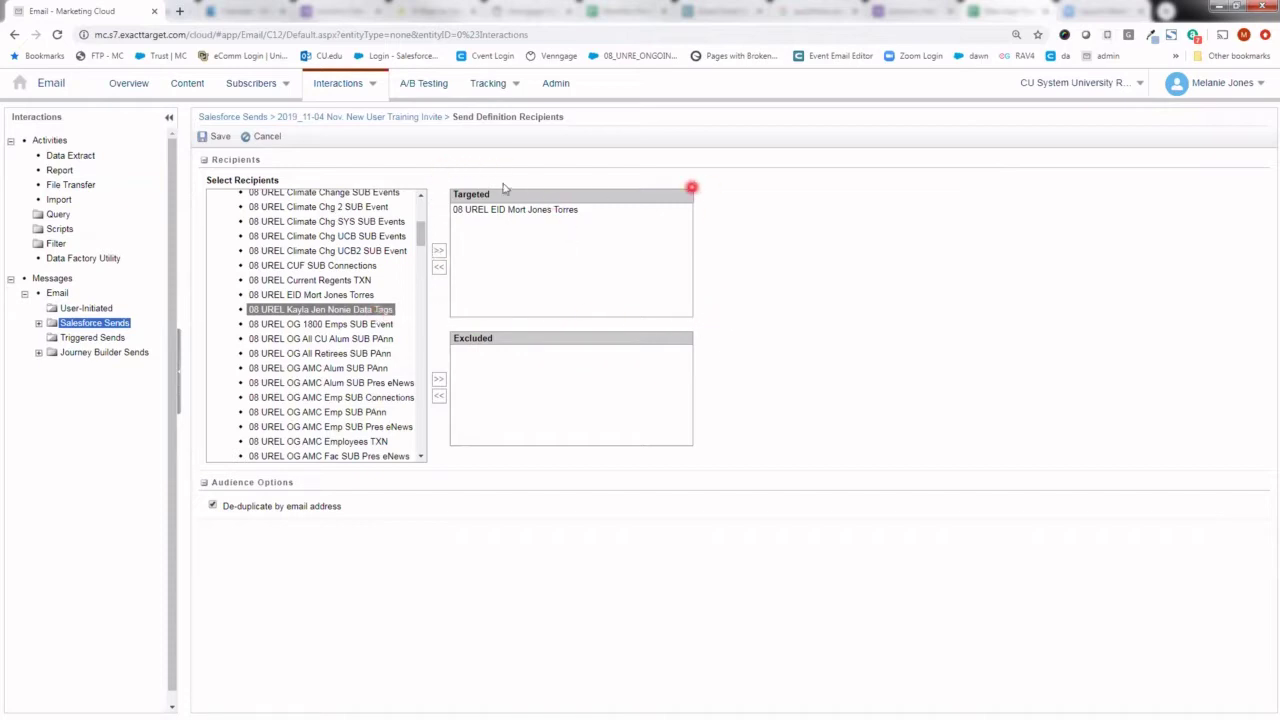
- Save the recipient choices targeting the 08 UREL EID data extension (21 subscribers), then review the definition
left_click(216, 139)
left_click(216, 137)
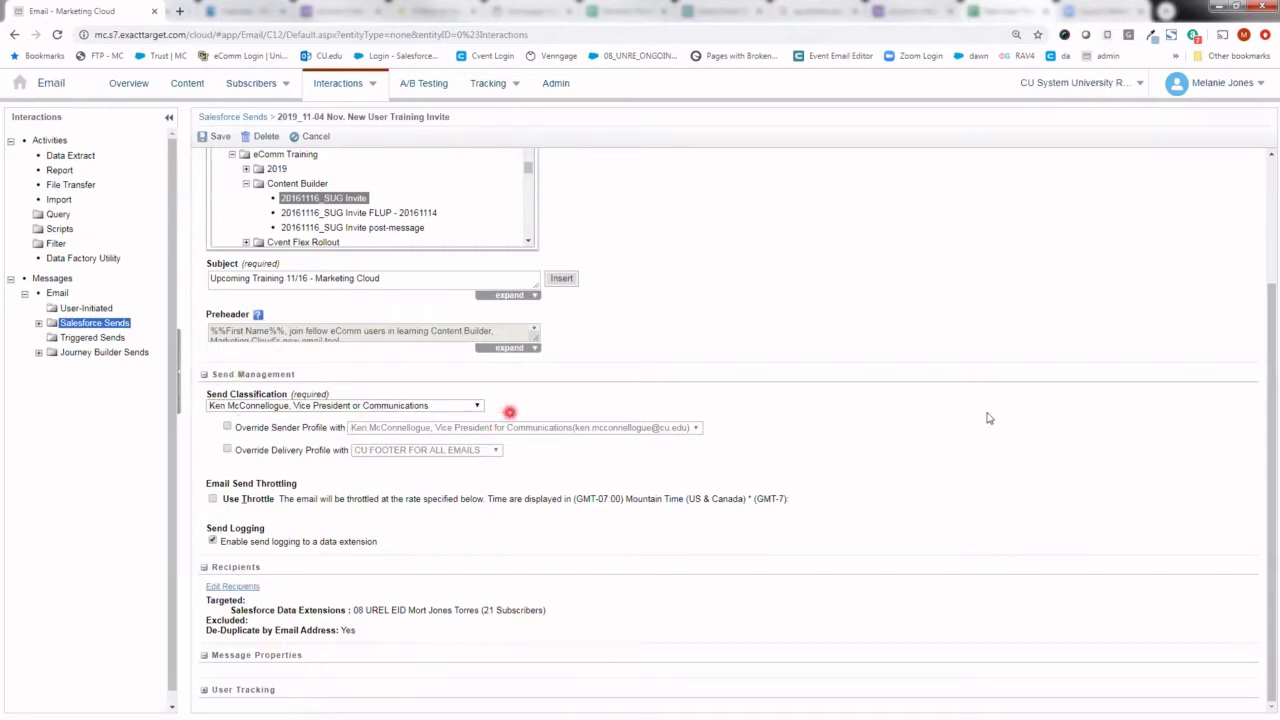
left_click_drag(1261, 408, 1260, 314)
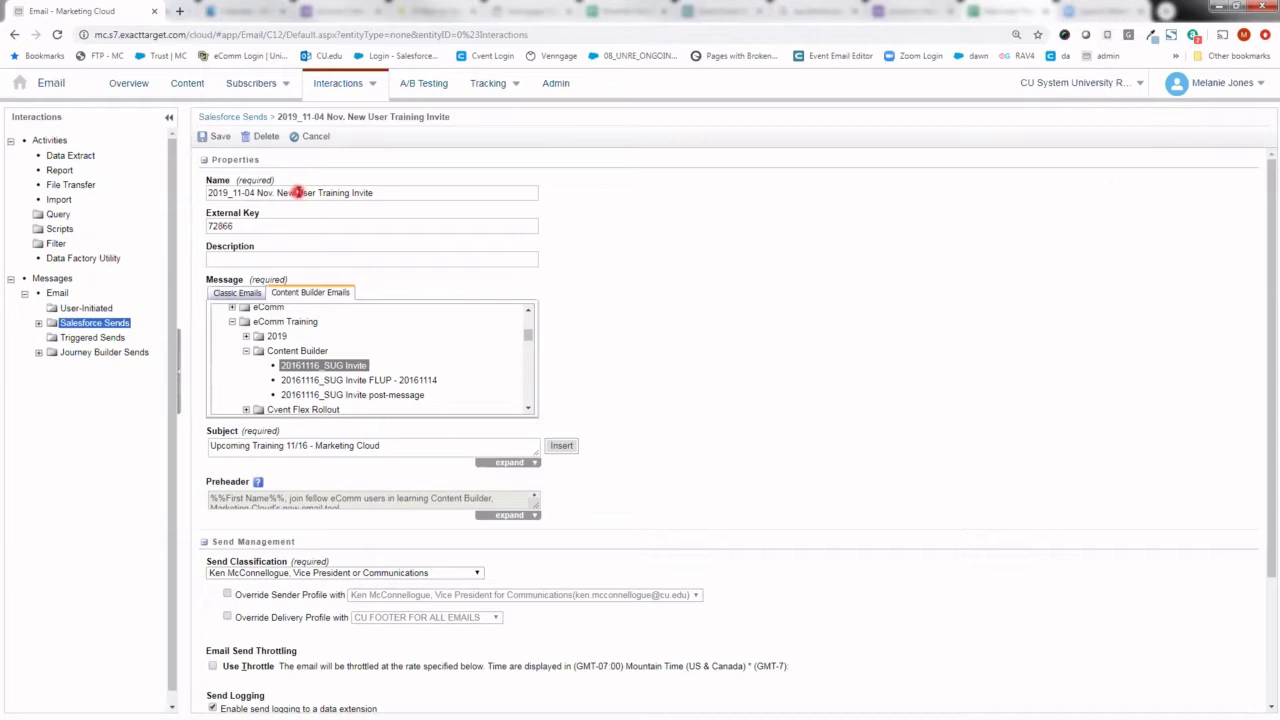
- Save the send definition, then select the 2019_11-04 Nov. New User Training Invite send for sending
left_click(218, 138)
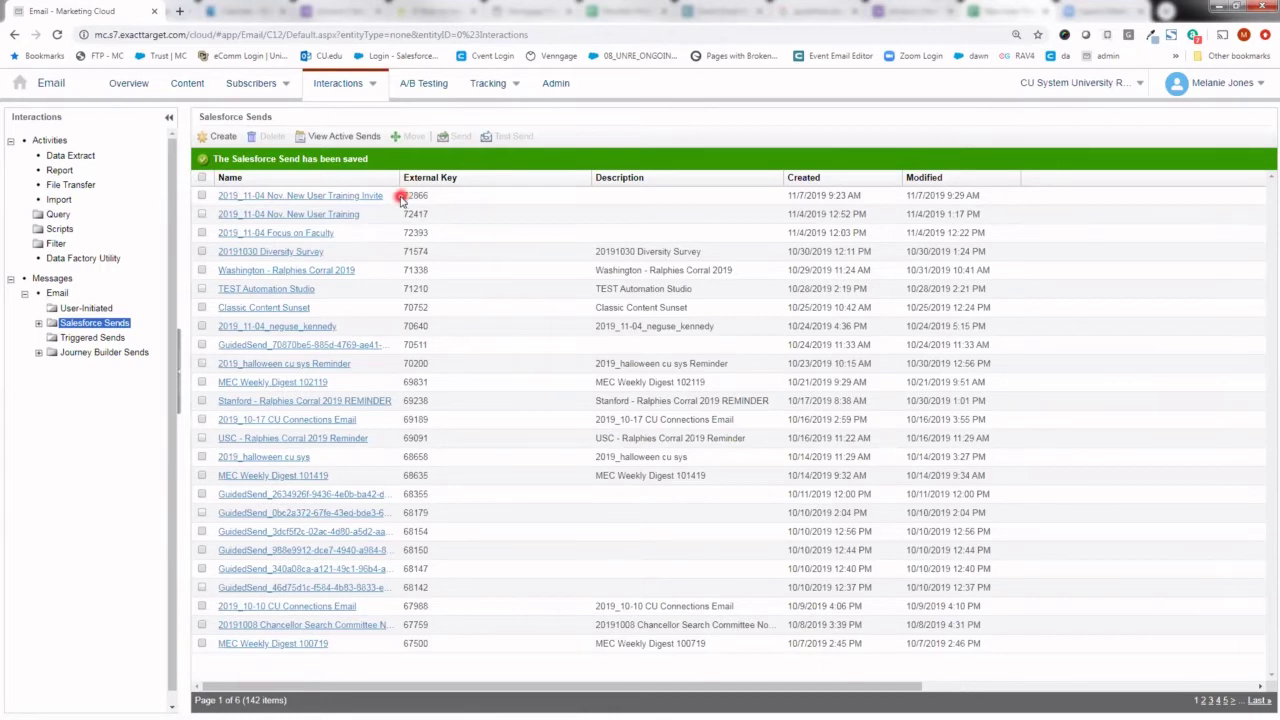
left_click(202, 196)
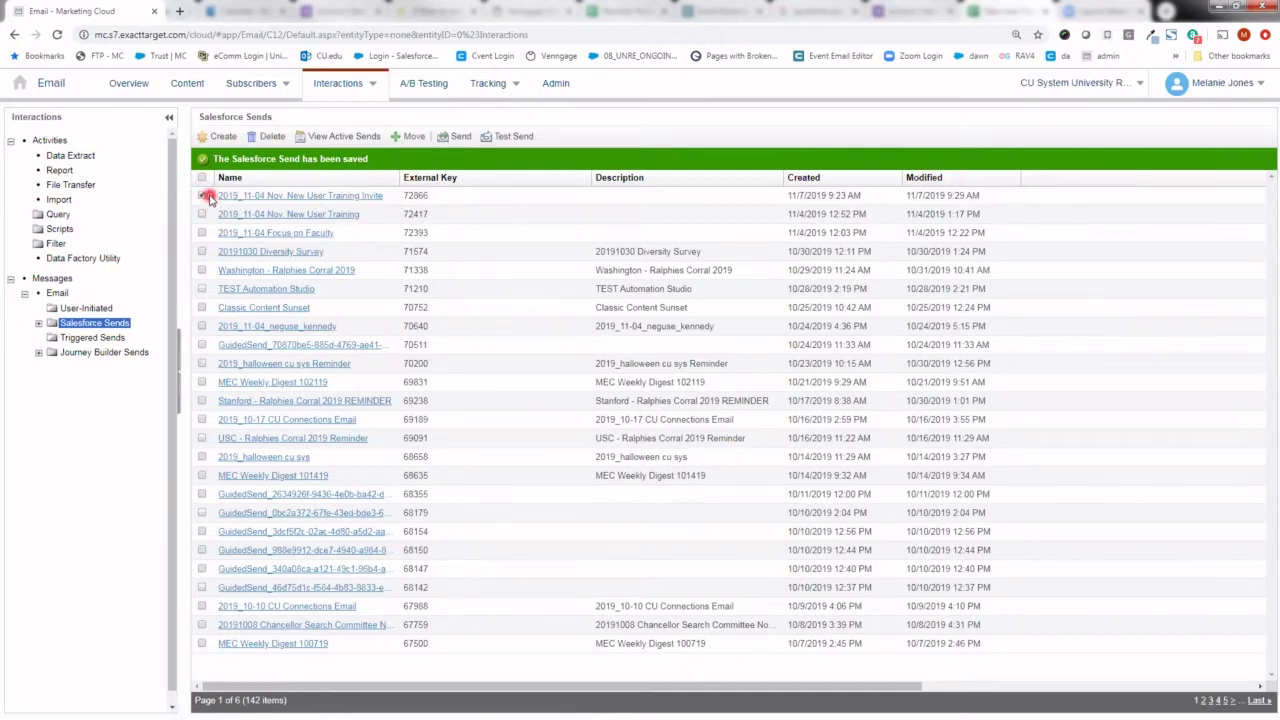
left_click(451, 143)
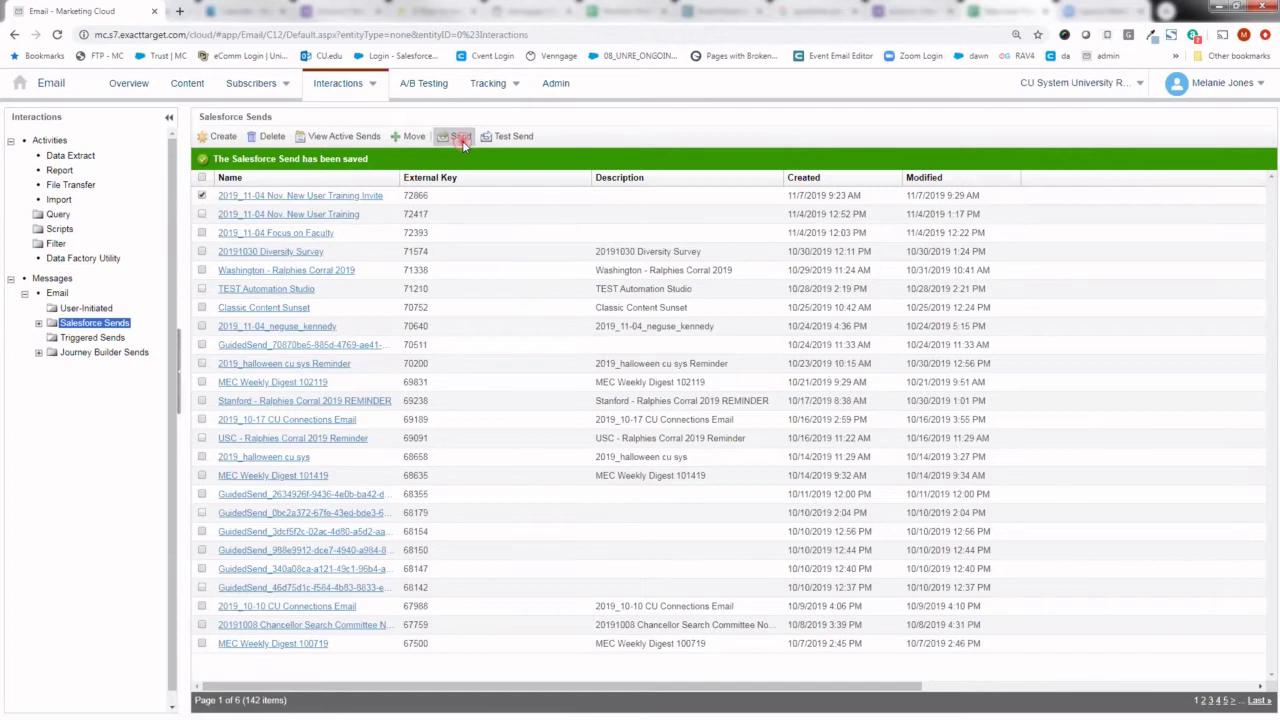
- Schedule the send to start 11/7/2019 at 9:45 AM, certify recipients opted in, and send
left_click(461, 143)
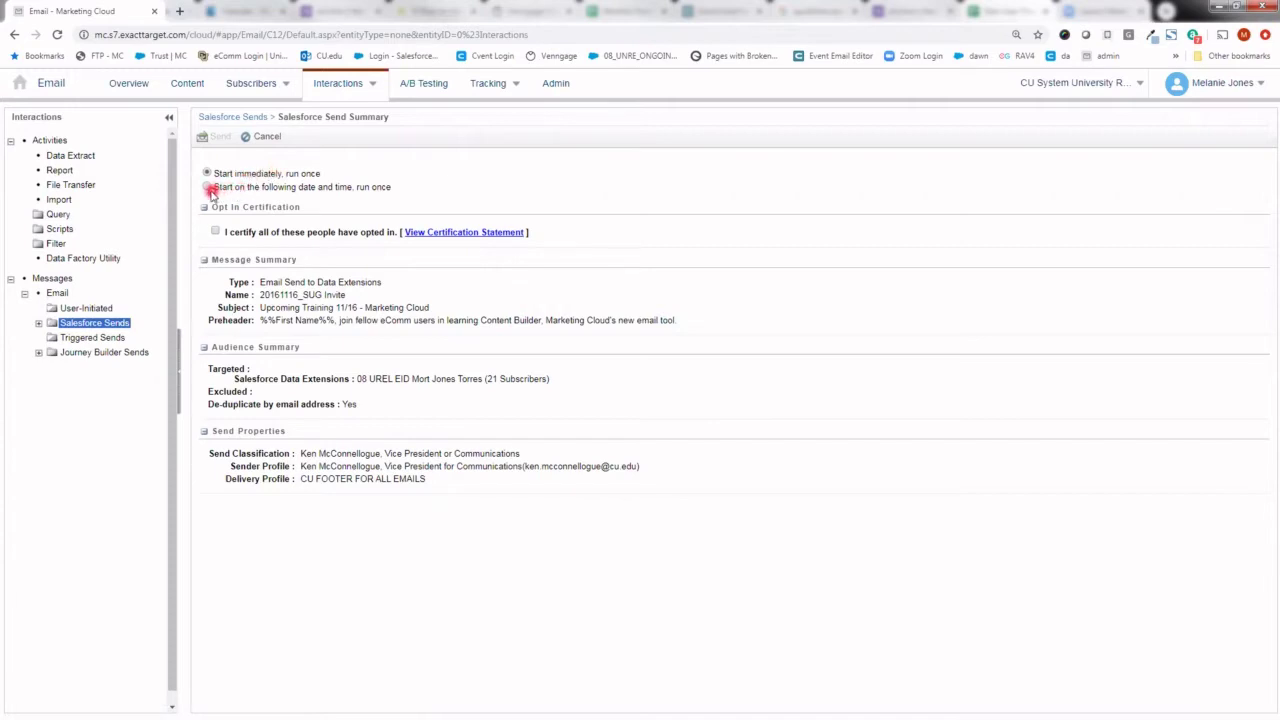
left_click(208, 188)
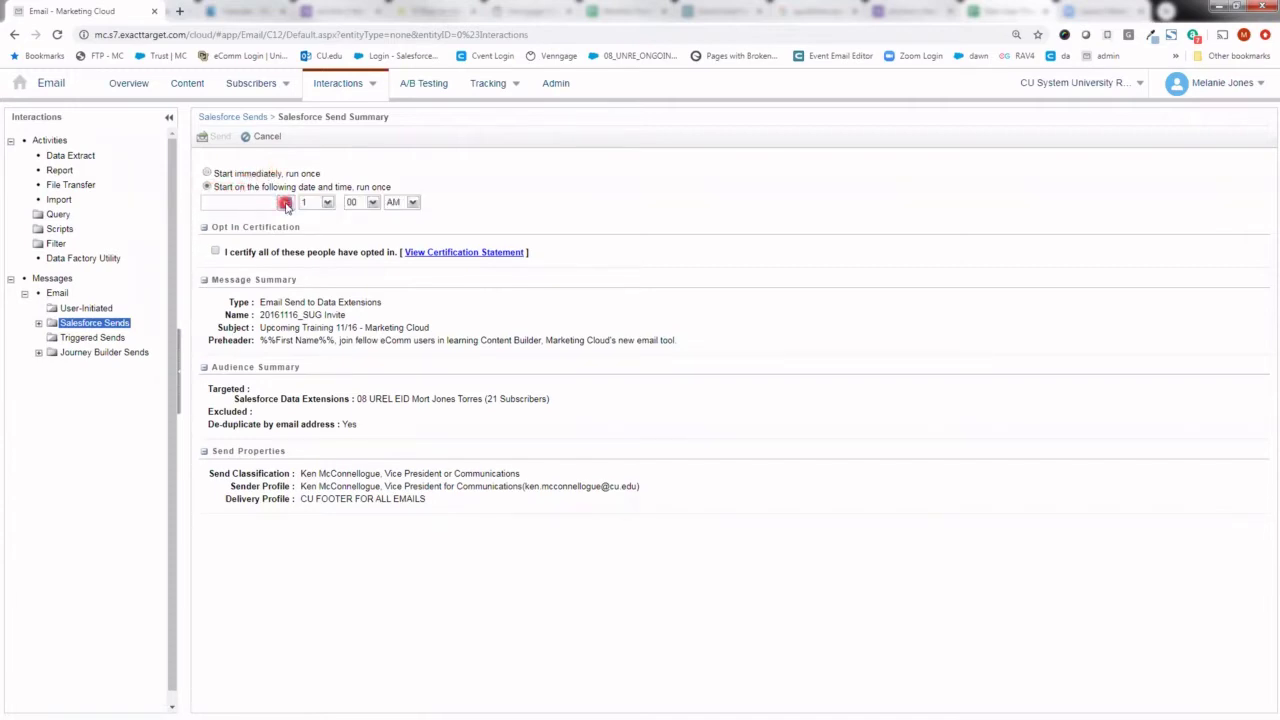
left_click(285, 203)
left_click(215, 253)
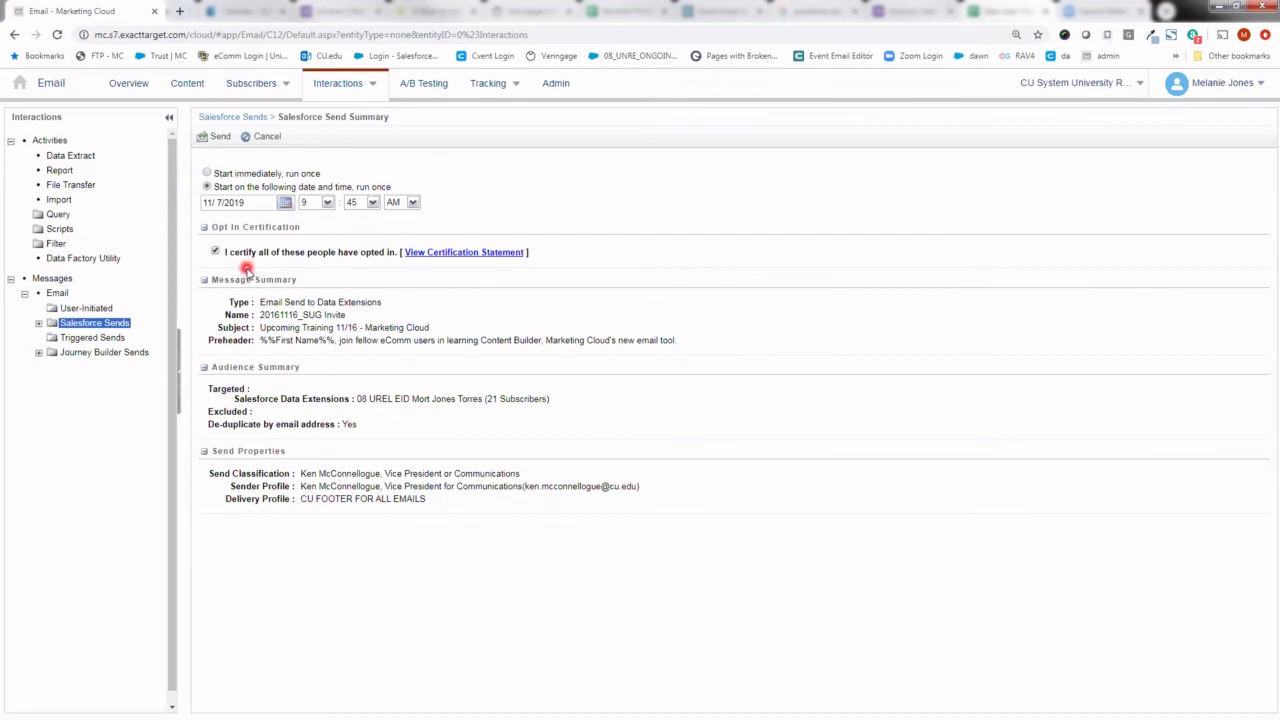
left_click(222, 138)
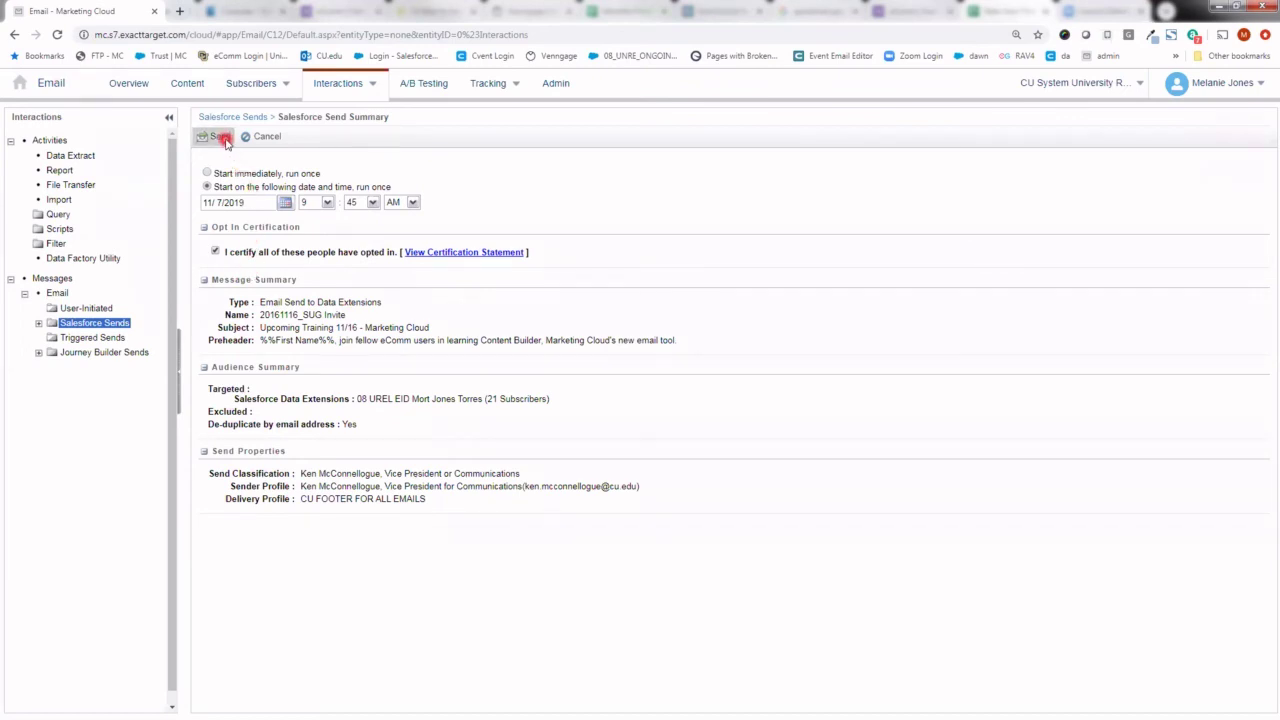